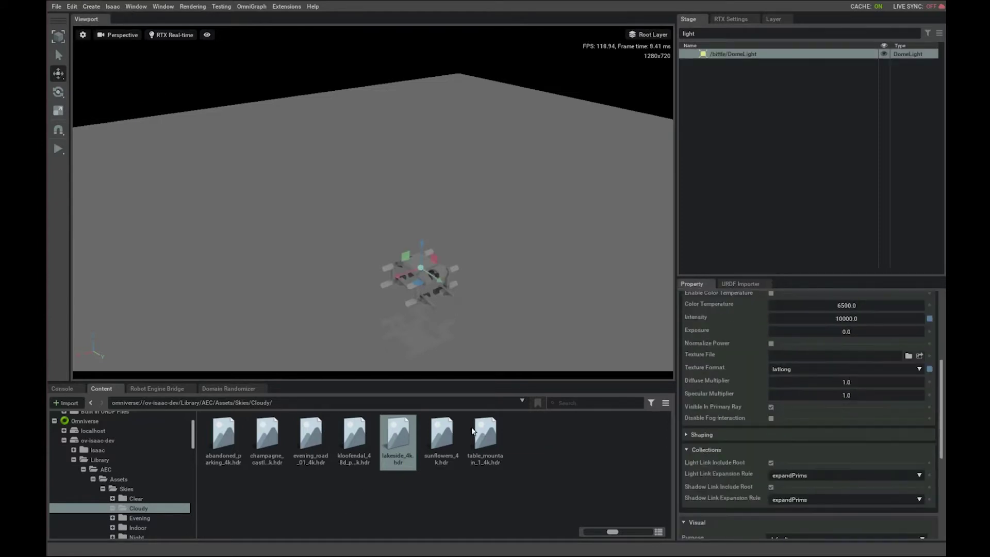
Assign lakeside_4k.hdr as the dome light's texture and frame the view on the robot.
{"action": "left_click_drag", "start_coordinate": [410, 432], "coordinate": [806, 357]}
{"action": "left_click", "coordinate": [420, 273]}
{"action": "key", "text": "f"}
{"action": "left_click_drag", "start_coordinate": [329, 186], "coordinate": [356, 209], "text": "alt"}
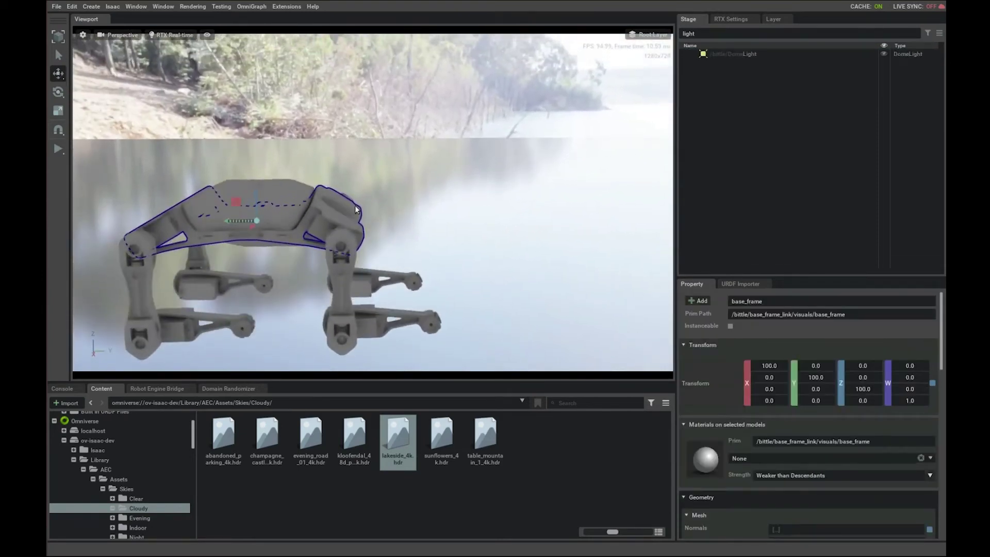
Lower the dome light's intensity from 10000 to 1000.
{"action": "left_click", "coordinate": [723, 51]}
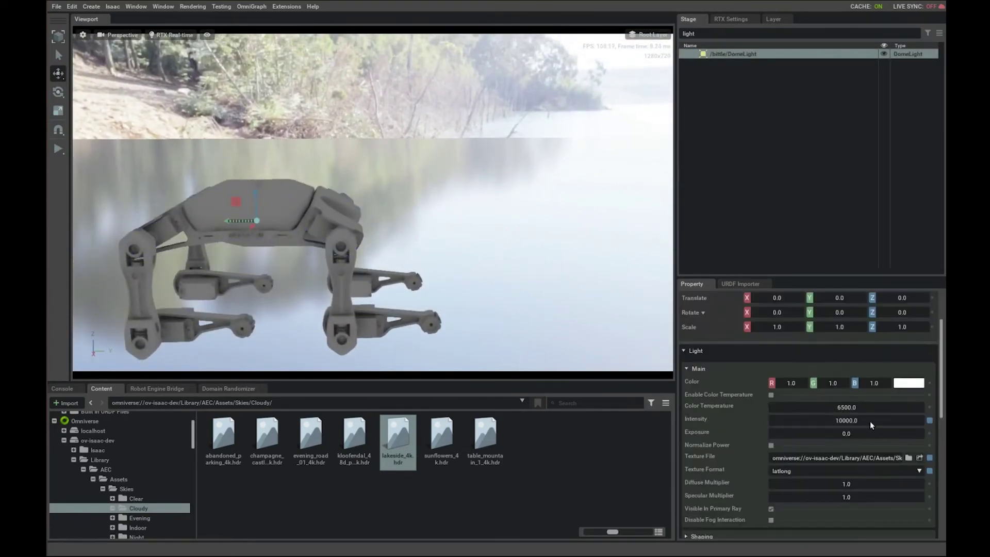
{"action": "double_click", "coordinate": [870, 421]}
{"action": "type", "text": "100"}
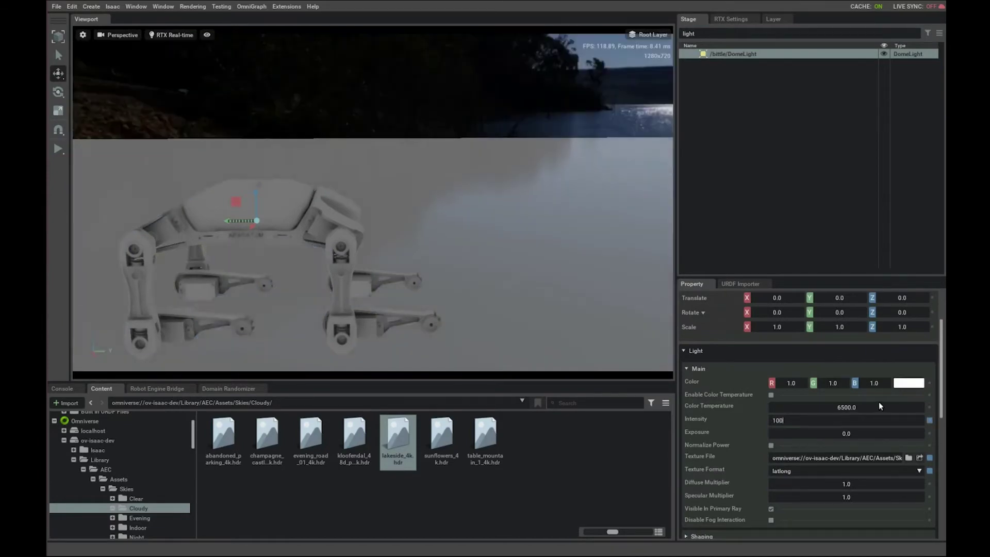
{"action": "type", "text": "0"}
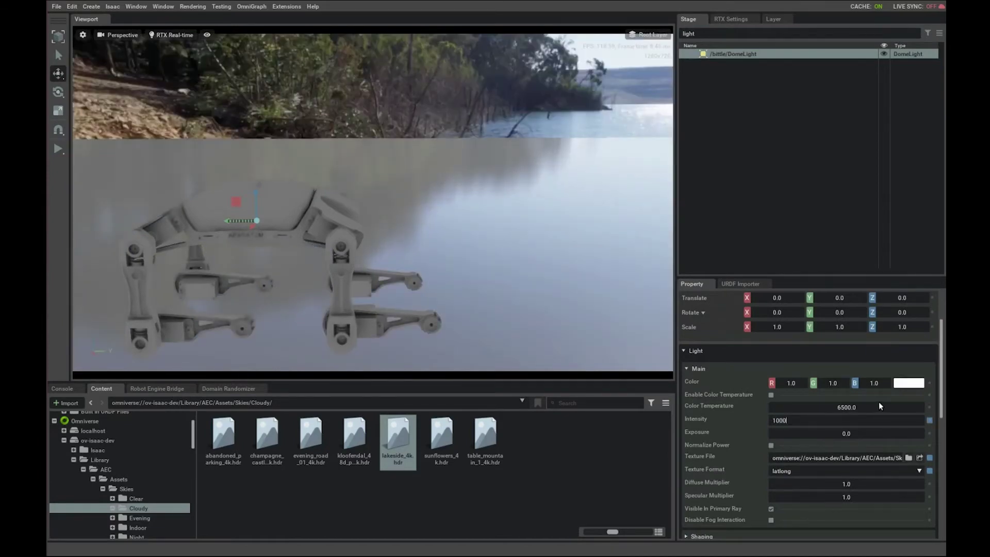
{"action": "right_click_drag", "start_coordinate": [568, 269], "coordinate": [515, 247]}
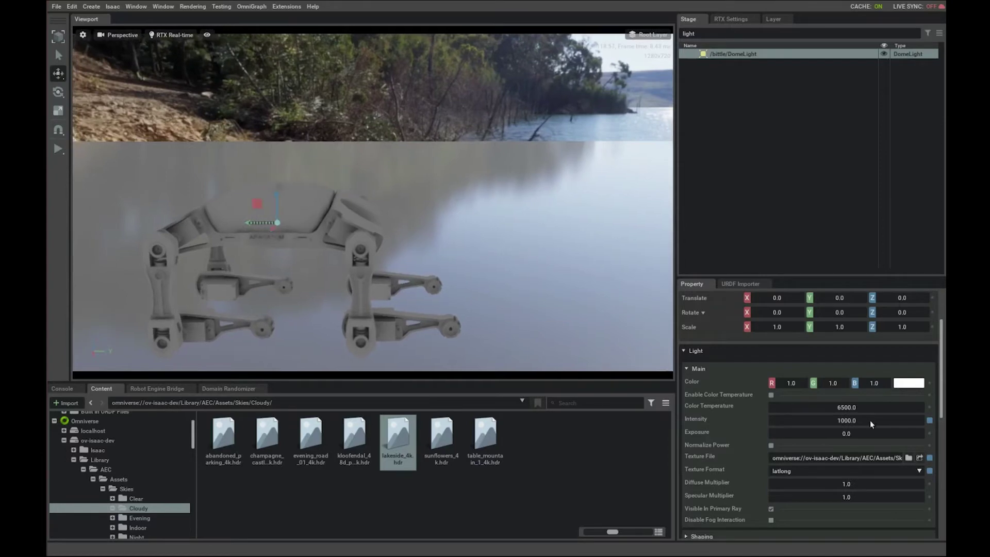
{"action": "double_click", "coordinate": [885, 419]}
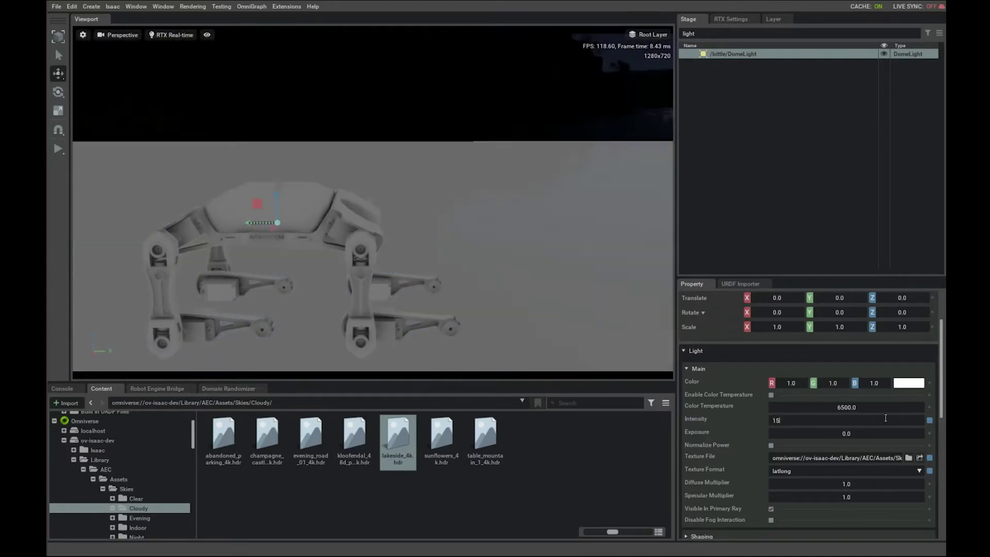
{"action": "key", "text": "Return"}
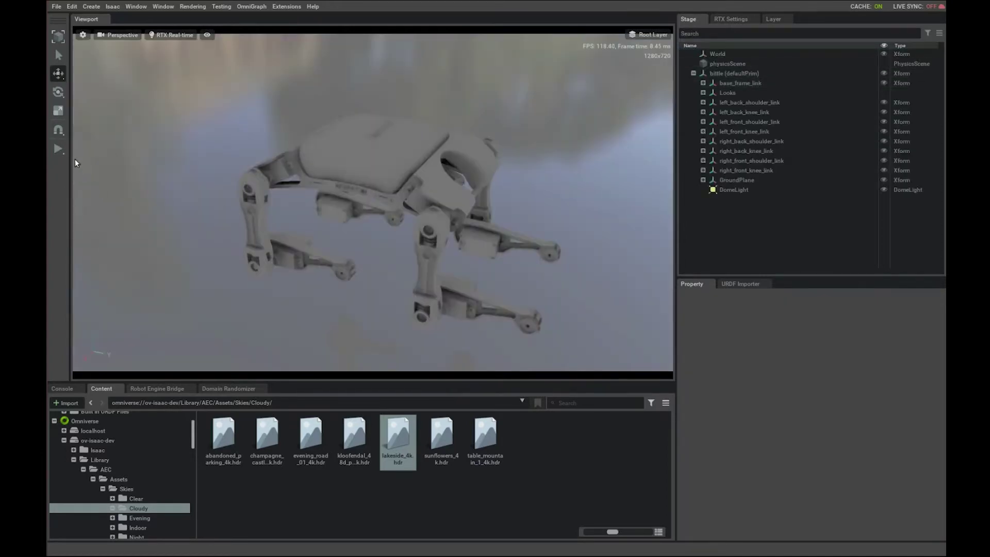
Start the simulation and filter the Stage tree by 'joint'.
{"action": "left_click", "coordinate": [59, 149]}
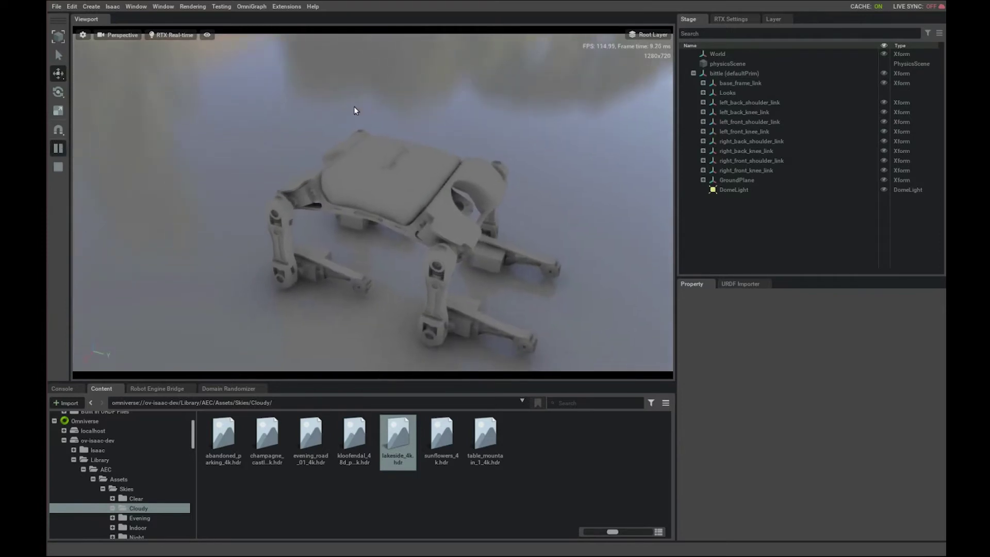
{"action": "left_click_drag", "start_coordinate": [196, 130], "coordinate": [315, 92], "text": "alt"}
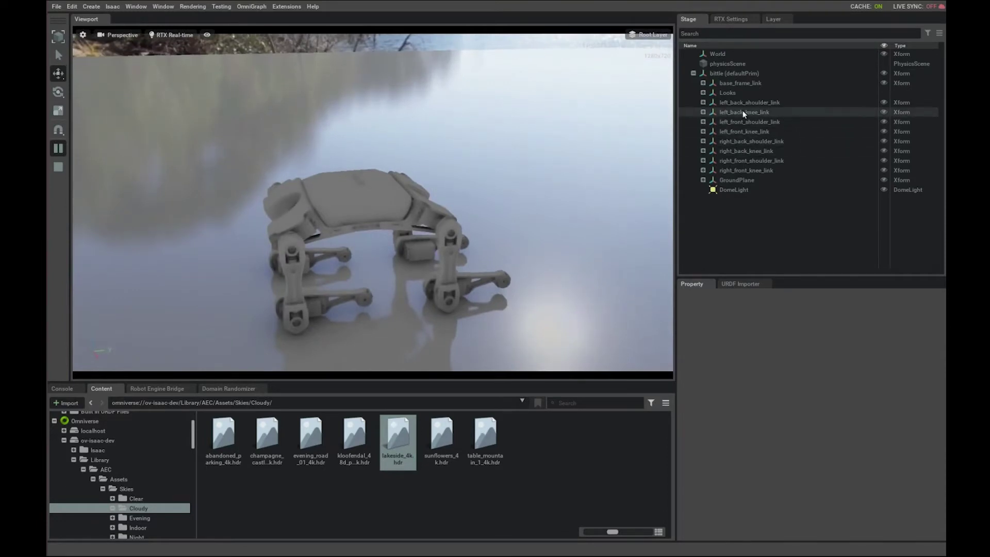
{"action": "left_click", "coordinate": [775, 33]}
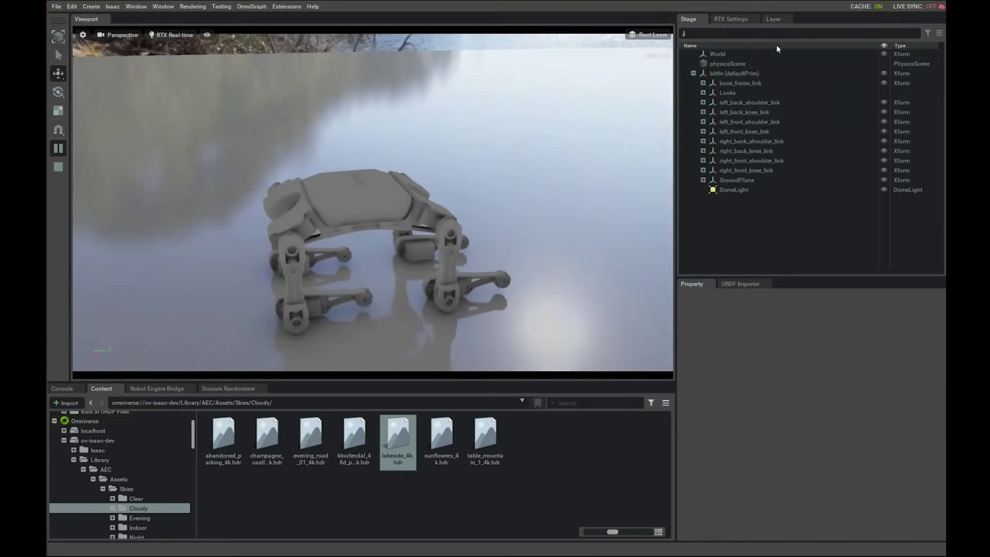
{"action": "type", "text": "joint"}
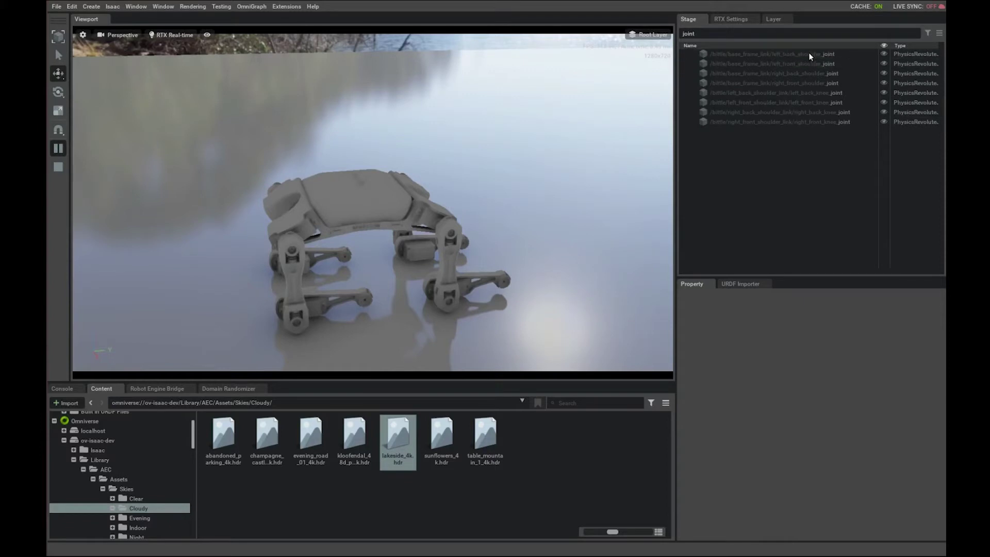
Drag the left_back_shoulder_joint's angular drive target position to a new angle.
{"action": "left_click", "coordinate": [808, 54]}
{"action": "scroll", "coordinate": [854, 424], "scroll_direction": "down", "scroll_amount": 10}
{"action": "scroll", "coordinate": [854, 416], "scroll_direction": "down", "scroll_amount": 3}
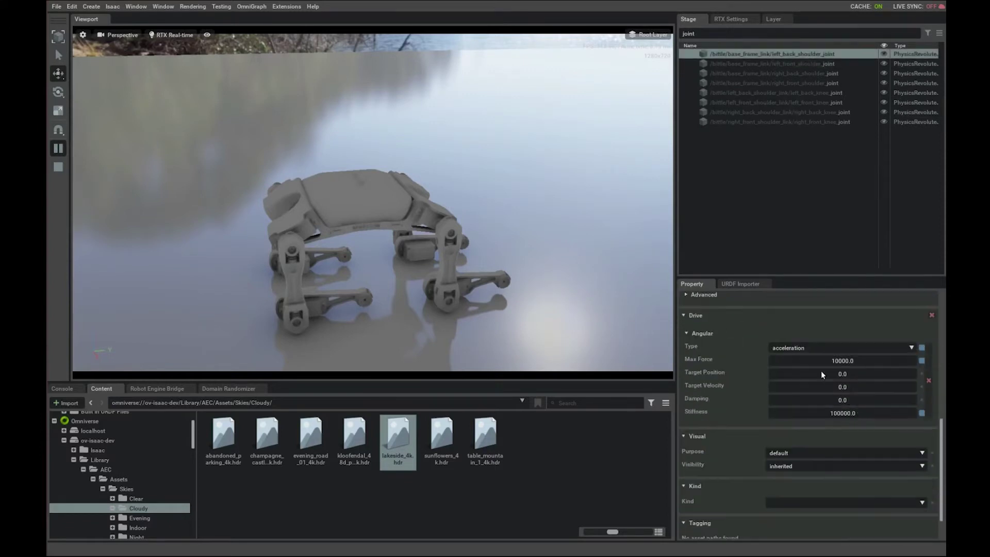
{"action": "left_click_drag", "start_coordinate": [818, 374], "coordinate": [969, 364]}
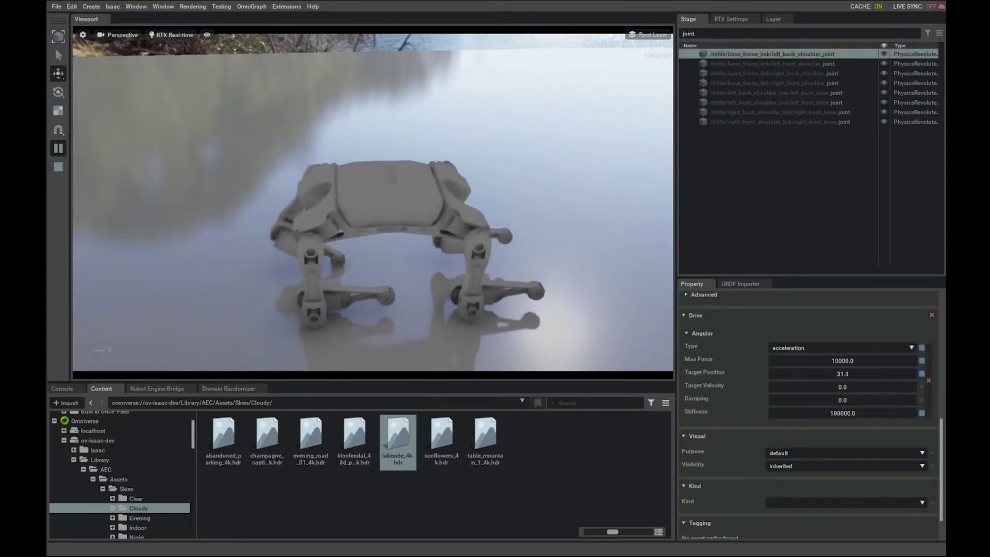
Raise the left front shoulder target and set the right back shoulder target to -39.1.
{"action": "left_click", "coordinate": [802, 64]}
{"action": "scroll", "coordinate": [805, 412], "scroll_direction": "down", "scroll_amount": 6}
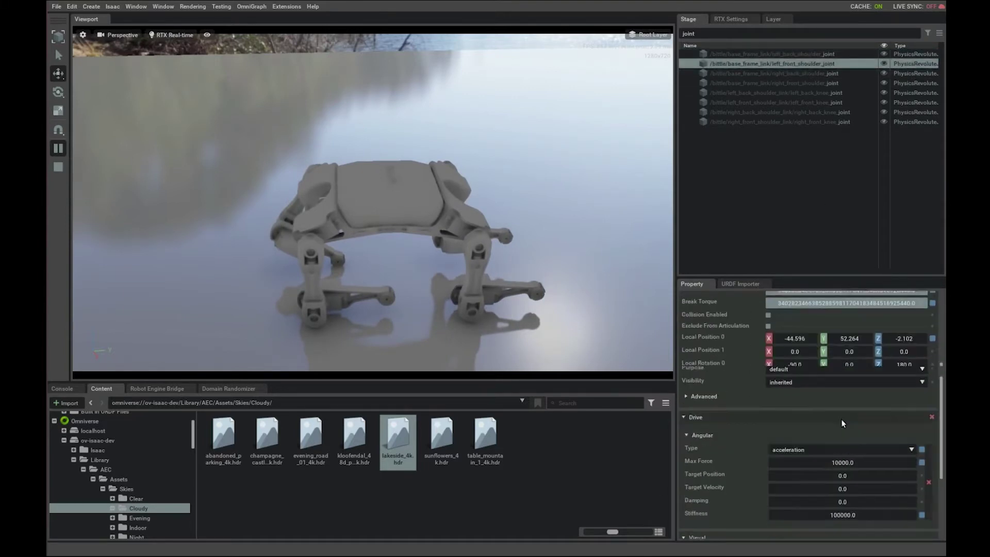
{"action": "left_click_drag", "start_coordinate": [818, 441], "coordinate": [944, 437]}
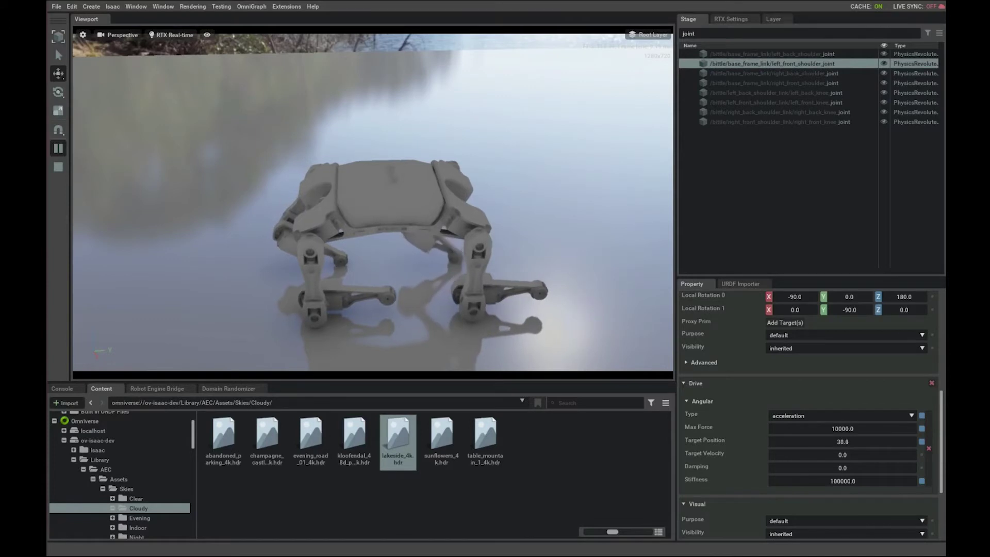
{"action": "left_click", "coordinate": [841, 73]}
{"action": "scroll", "coordinate": [845, 381], "scroll_direction": "down", "scroll_amount": 3}
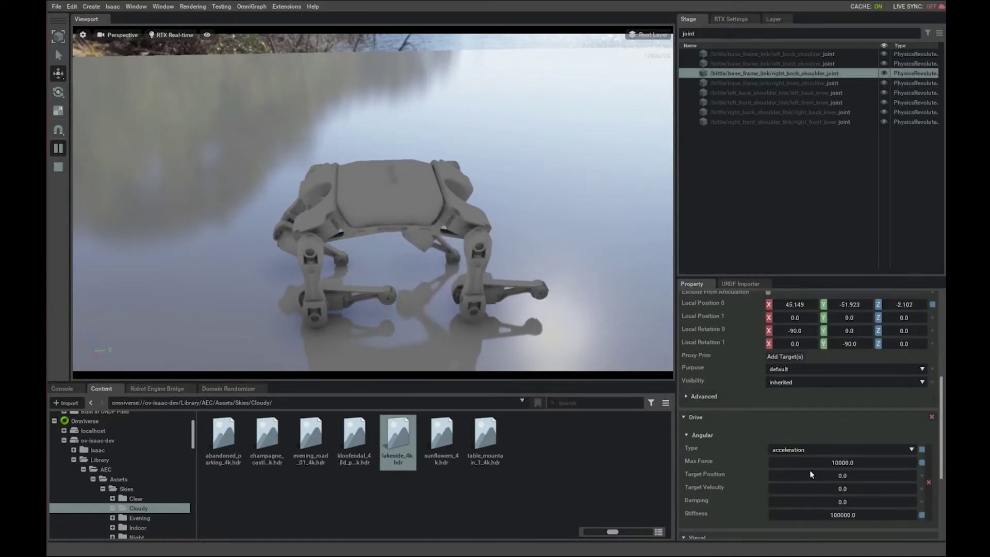
{"action": "left_click_drag", "start_coordinate": [809, 471], "coordinate": [621, 447]}
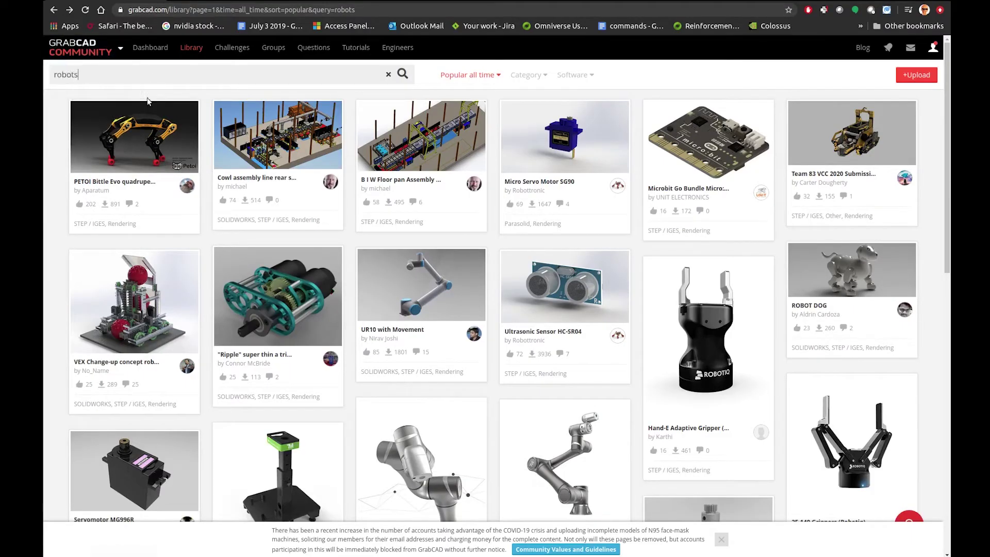
Open the PETOI Bittle Evo quadruped model page from the robots results.
{"action": "left_click", "coordinate": [157, 131]}
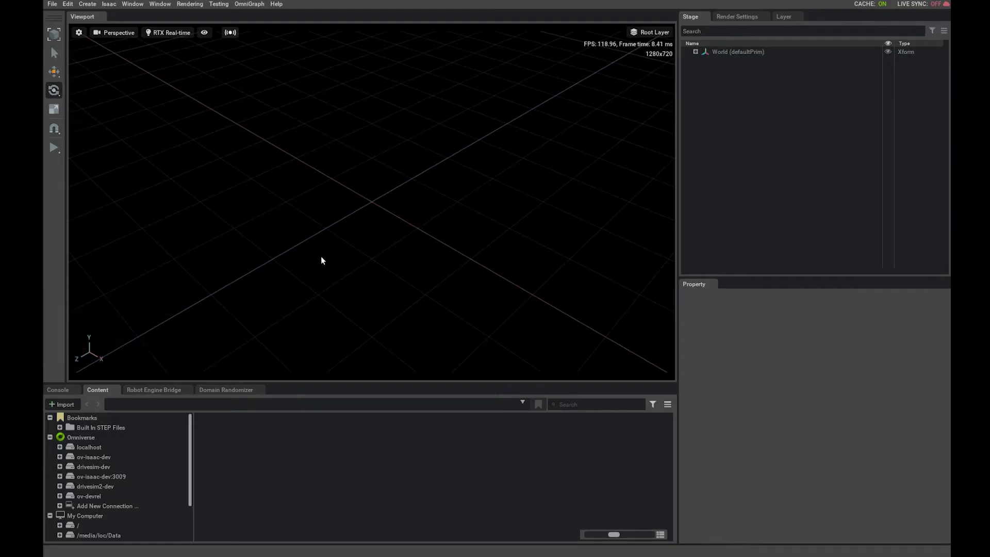
Import the Bittle main assembly STEP file with the Isaac Step Importer.
{"action": "left_click", "coordinate": [109, 5]}
{"action": "left_click", "coordinate": [133, 5]}
{"action": "mouse_move", "coordinate": [136, 17]}
{"action": "left_click", "coordinate": [173, 38]}
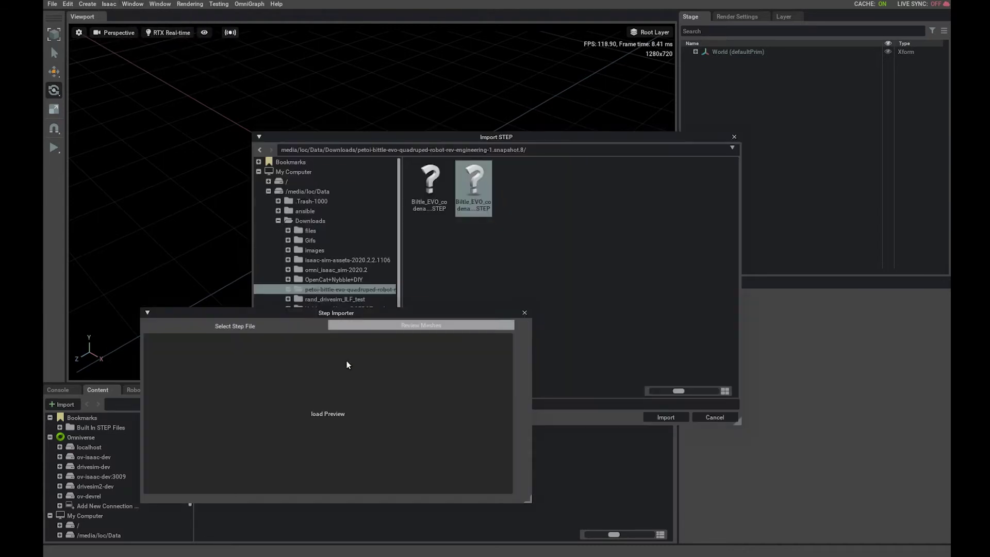
{"action": "left_click", "coordinate": [470, 199]}
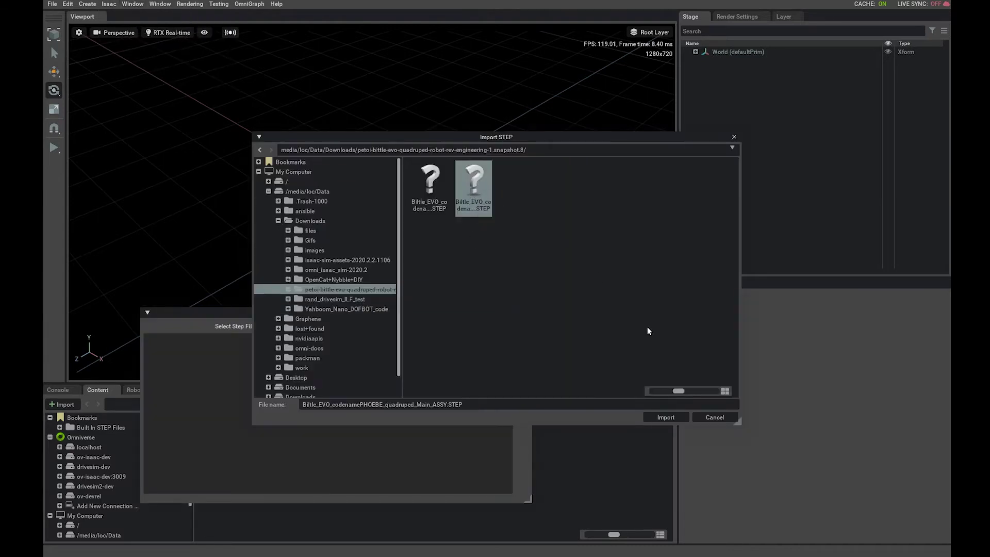
{"action": "left_click", "coordinate": [664, 418]}
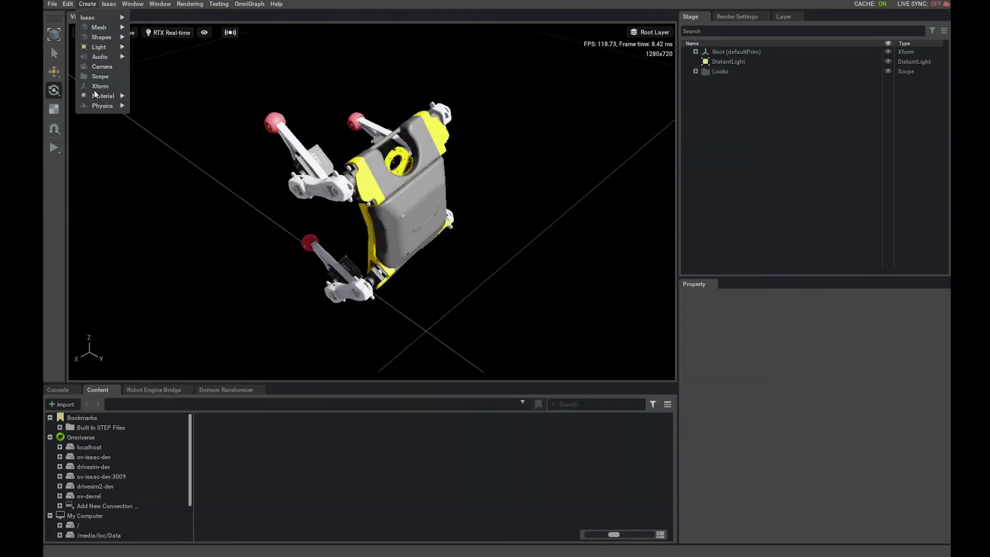
Add a top-level physics ground plane, then rotate Root 90° in X and raise it.
{"action": "mouse_move", "coordinate": [100, 108]}
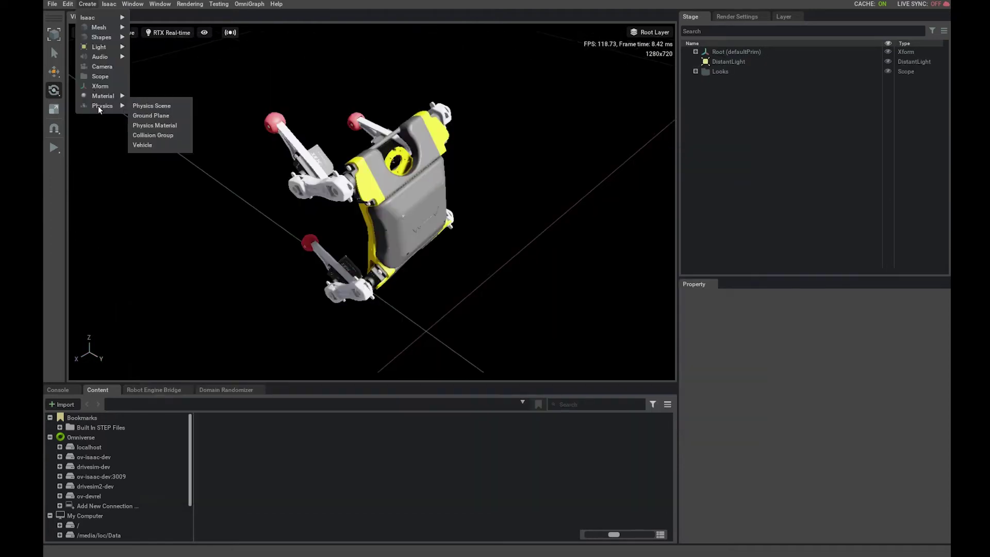
{"action": "left_click", "coordinate": [156, 116]}
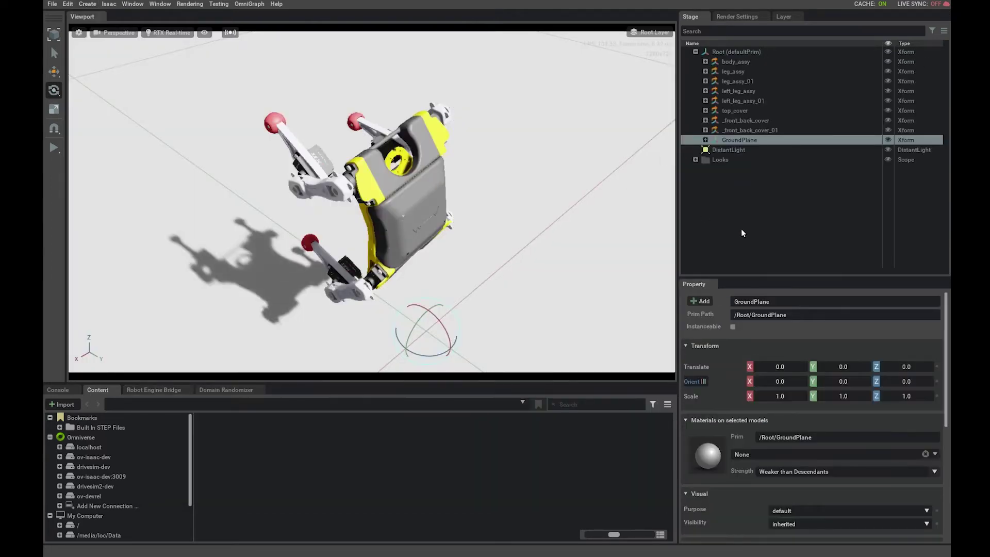
{"action": "left_click_drag", "start_coordinate": [732, 141], "coordinate": [737, 201]}
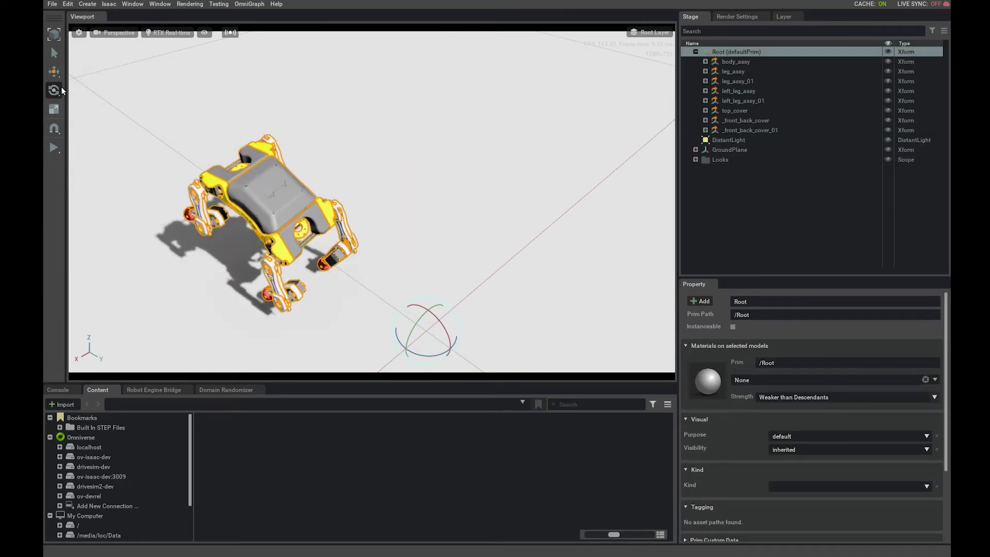
{"action": "left_click", "coordinate": [730, 149]}
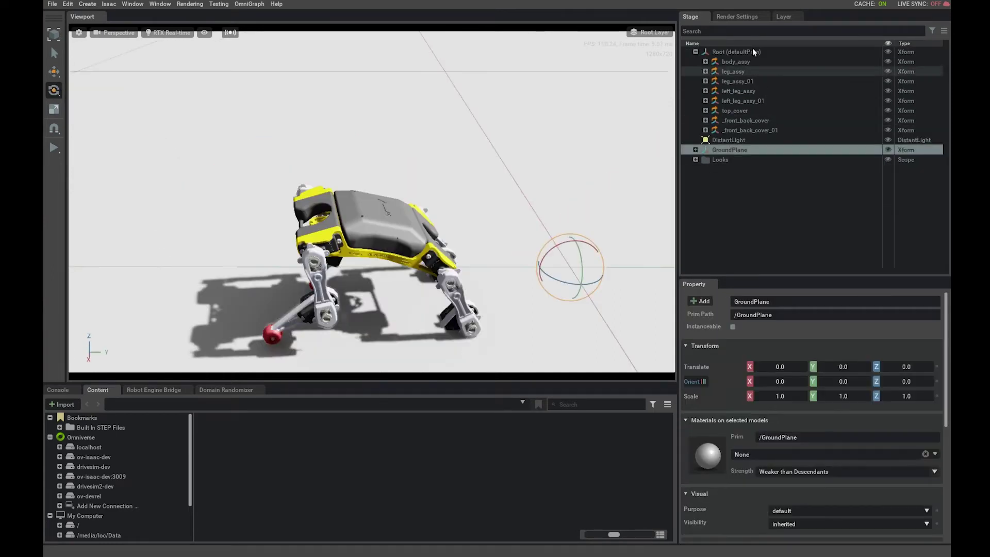
{"action": "left_click", "coordinate": [753, 49]}
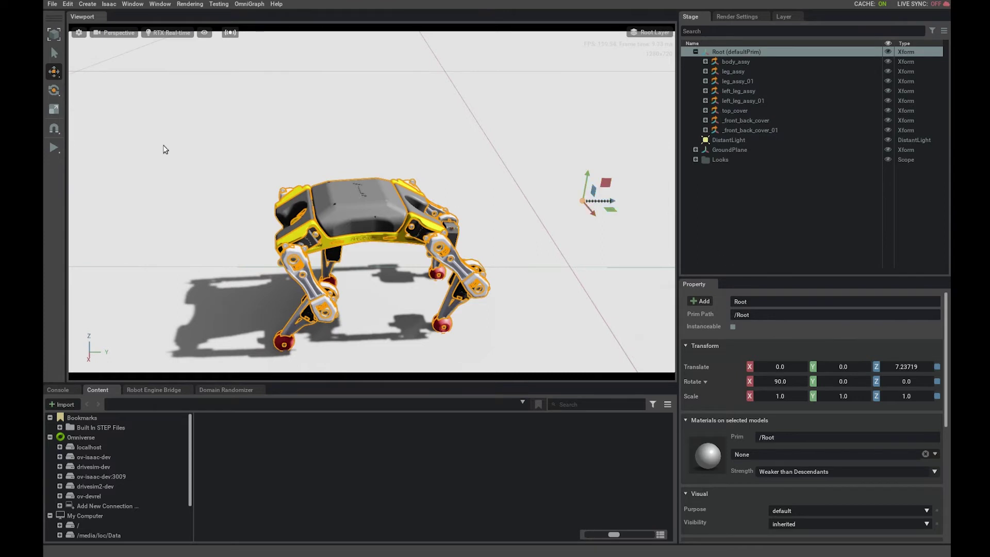
{"action": "left_click", "coordinate": [55, 90]}
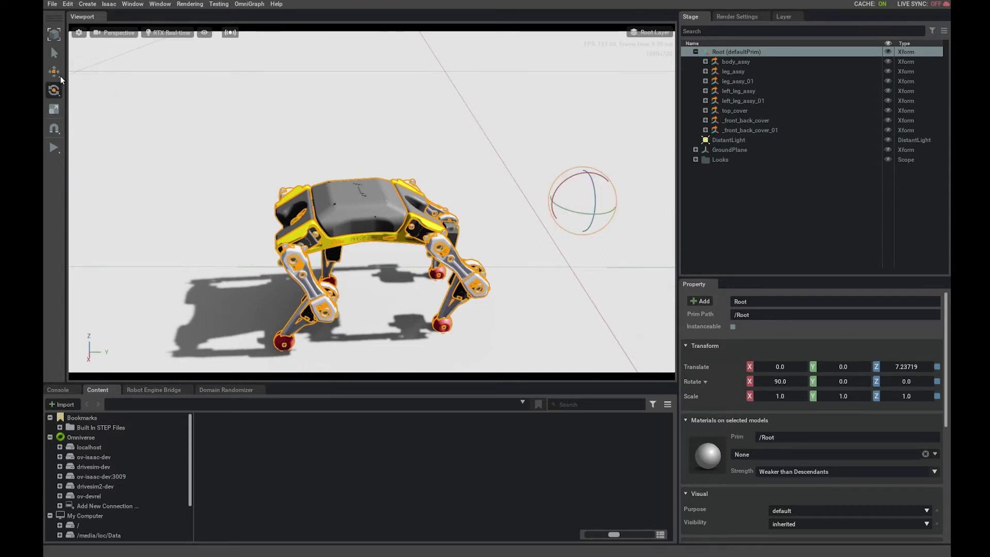
{"action": "left_click", "coordinate": [54, 72]}
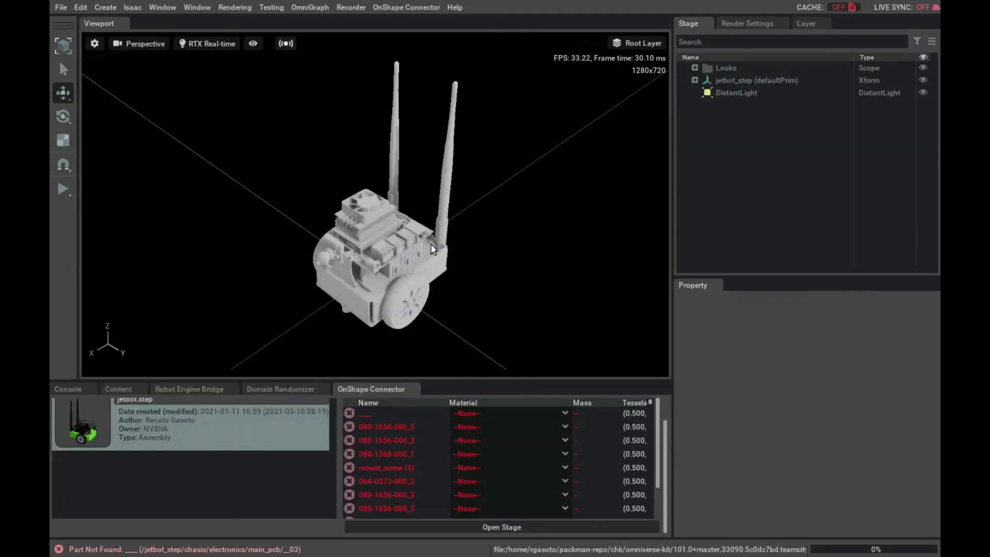
Expand jetbot_step and select camera_base to inspect its properties.
{"action": "left_click", "coordinate": [694, 80]}
{"action": "left_click", "coordinate": [726, 91]}
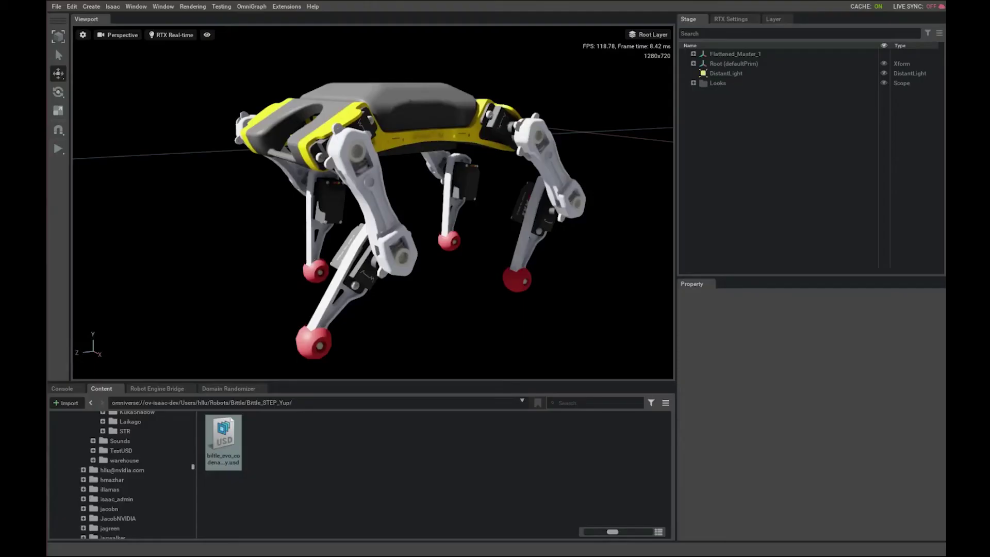
Add a top-level physics ground plane and lift the robot to stand on it.
{"action": "left_click", "coordinate": [94, 7]}
{"action": "mouse_move", "coordinate": [111, 109]}
{"action": "left_click", "coordinate": [154, 118]}
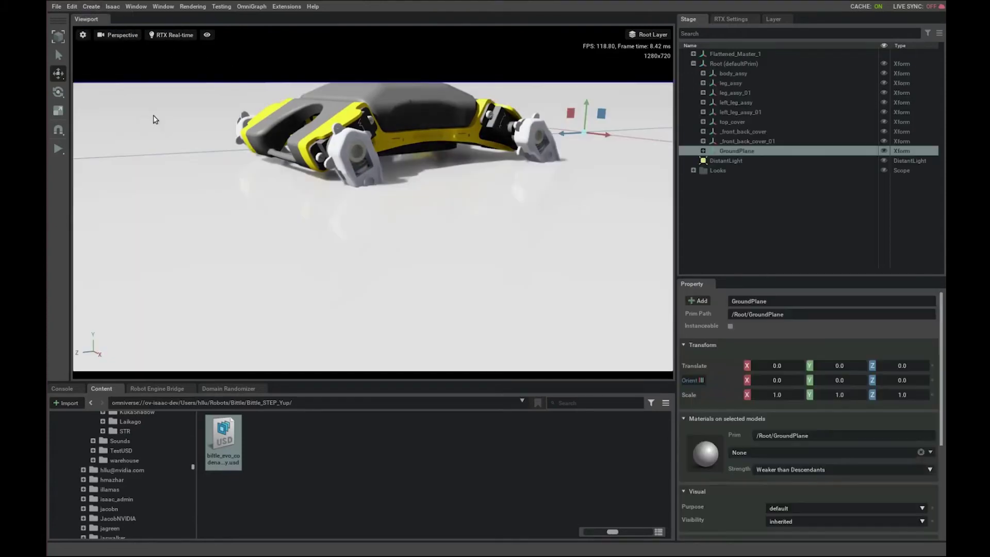
{"action": "mouse_move", "coordinate": [719, 148]}
{"action": "left_mouse_down"}
{"action": "mouse_move", "coordinate": [683, 153]}
{"action": "mouse_move", "coordinate": [719, 151]}
{"action": "left_mouse_up"}
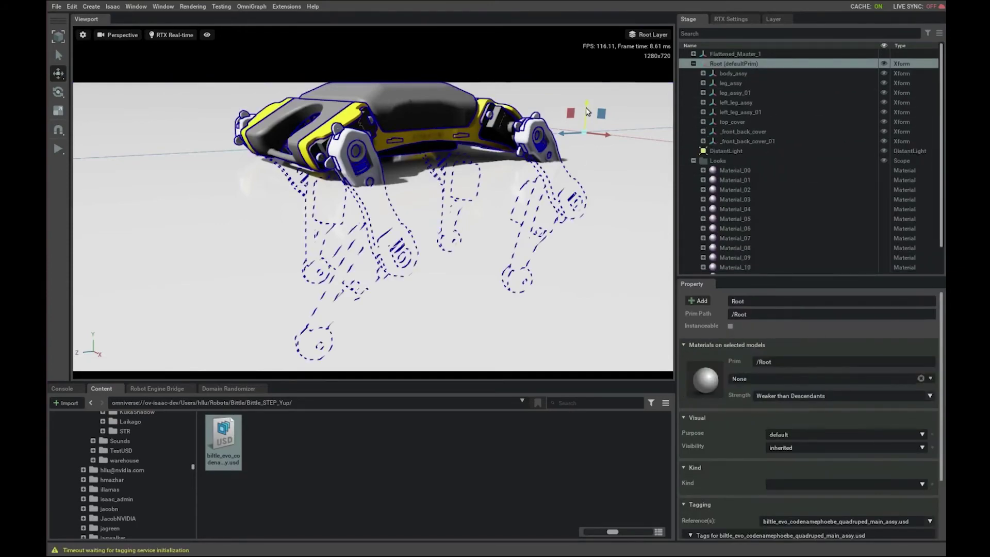
{"action": "left_click_drag", "start_coordinate": [585, 107], "coordinate": [556, 91]}
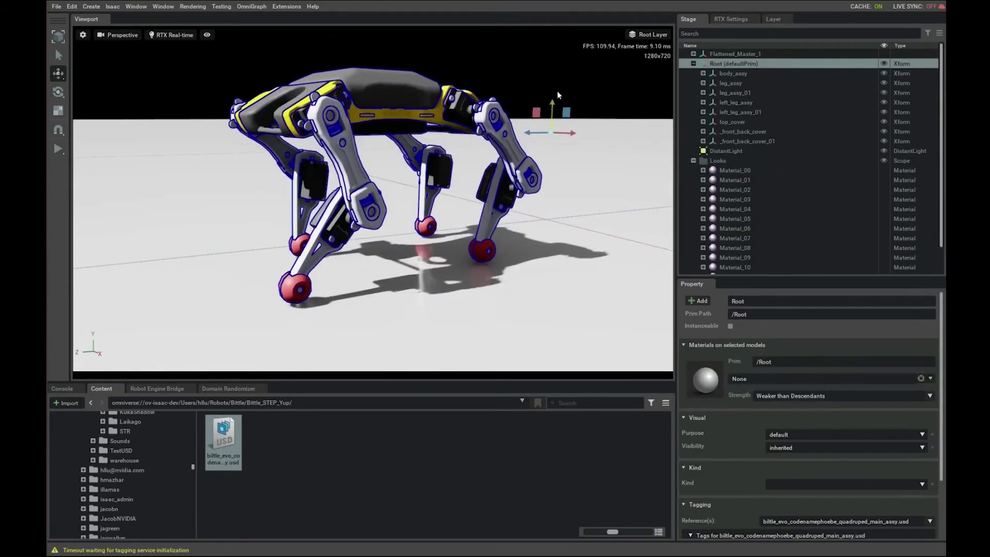
Delete the DistantLight and add a Dome Light in its place.
{"action": "left_click", "coordinate": [745, 151]}
{"action": "key", "text": "Delete"}
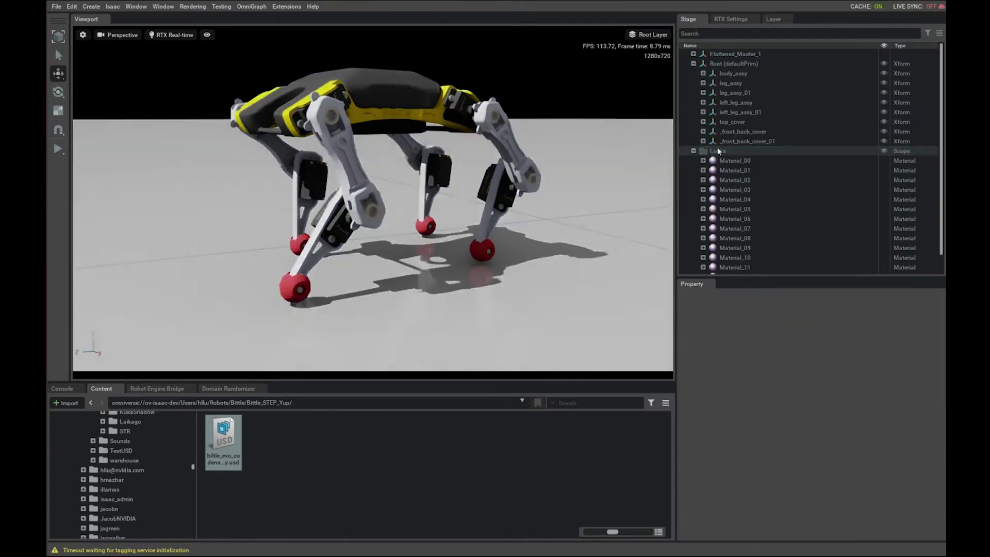
{"action": "left_click", "coordinate": [91, 6]}
{"action": "mouse_move", "coordinate": [102, 39]}
{"action": "left_click", "coordinate": [160, 88]}
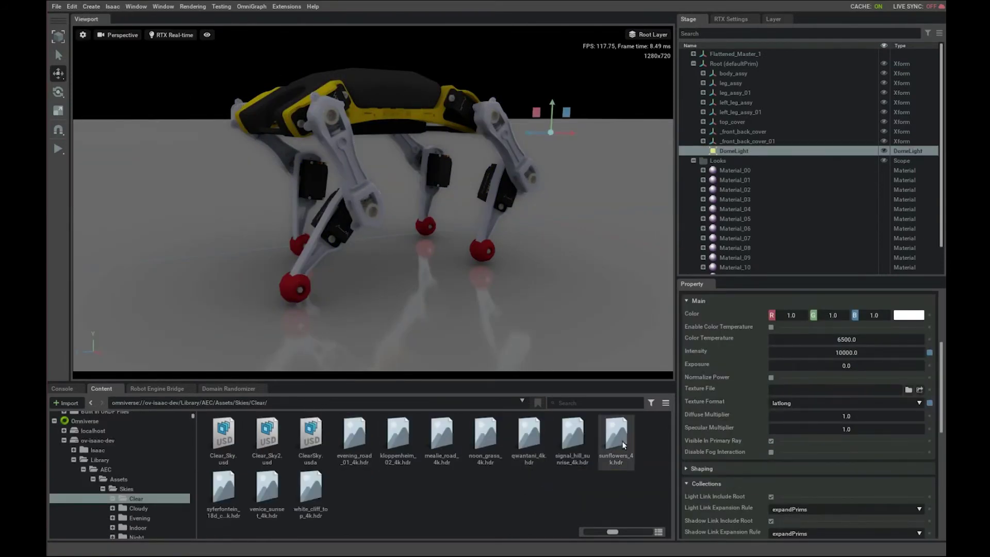
Give the dome light the sunflowers_4k.hdr texture and intensity 1000.
{"action": "left_click_drag", "start_coordinate": [614, 444], "coordinate": [824, 397]}
{"action": "double_click", "coordinate": [873, 386]}
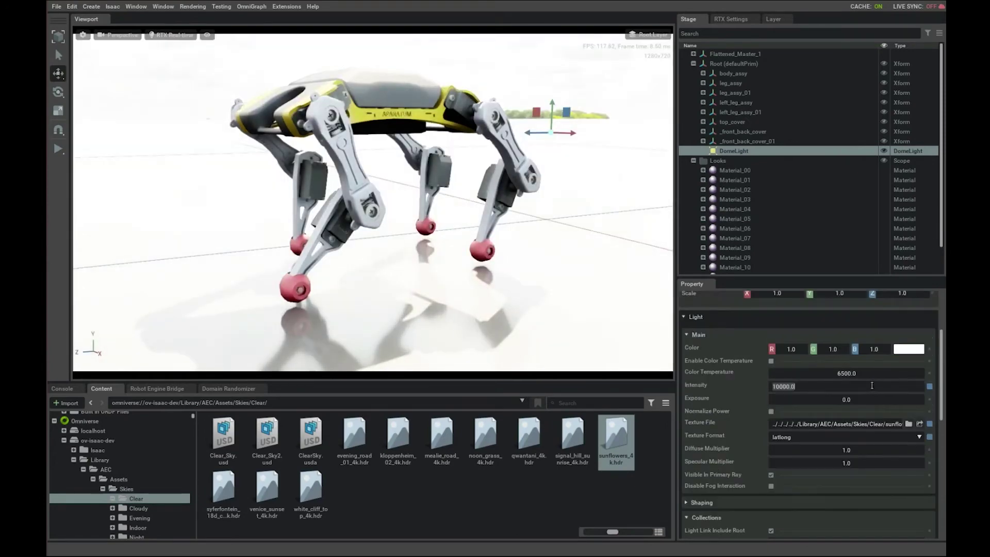
{"action": "type", "text": "1000"}
{"action": "key", "text": "Return"}
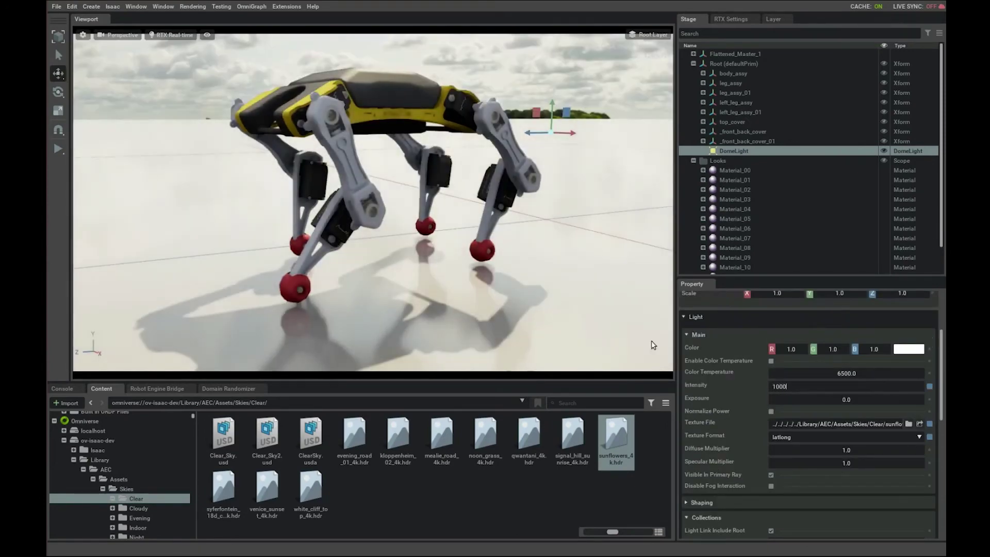
Show physics meshes for all objects, hide them again, and select both front/back covers.
{"action": "left_click", "coordinate": [207, 35]}
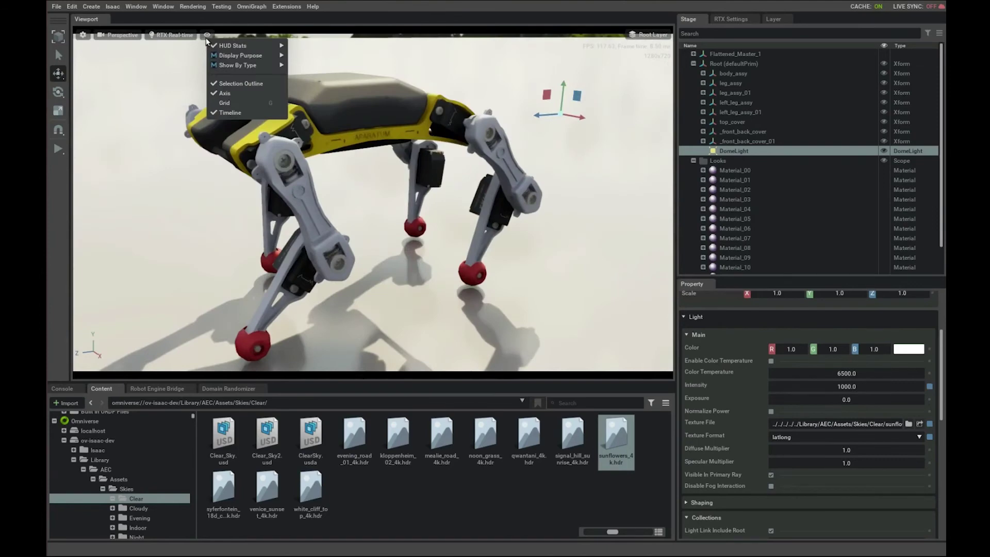
{"action": "mouse_move", "coordinate": [270, 67]}
{"action": "mouse_move", "coordinate": [354, 106]}
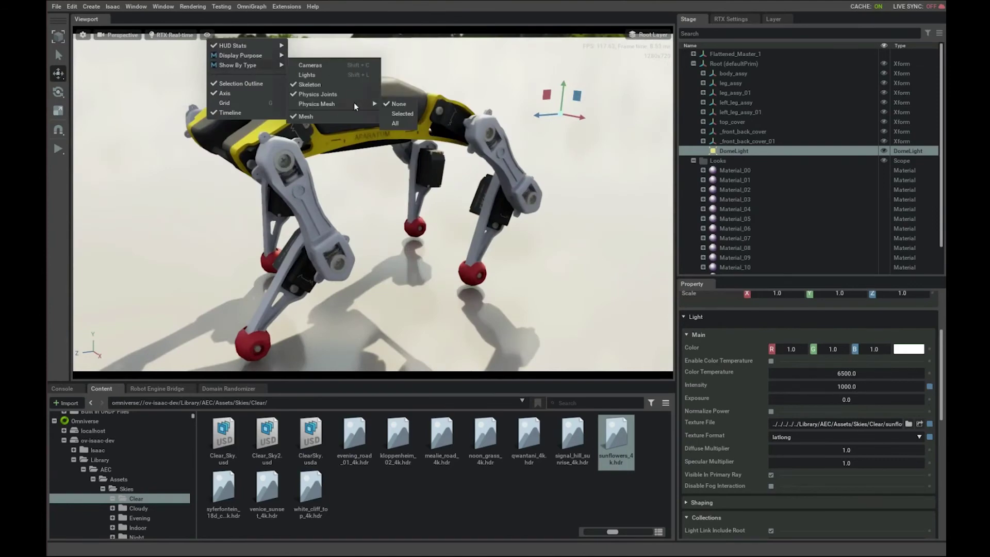
{"action": "left_click", "coordinate": [401, 122]}
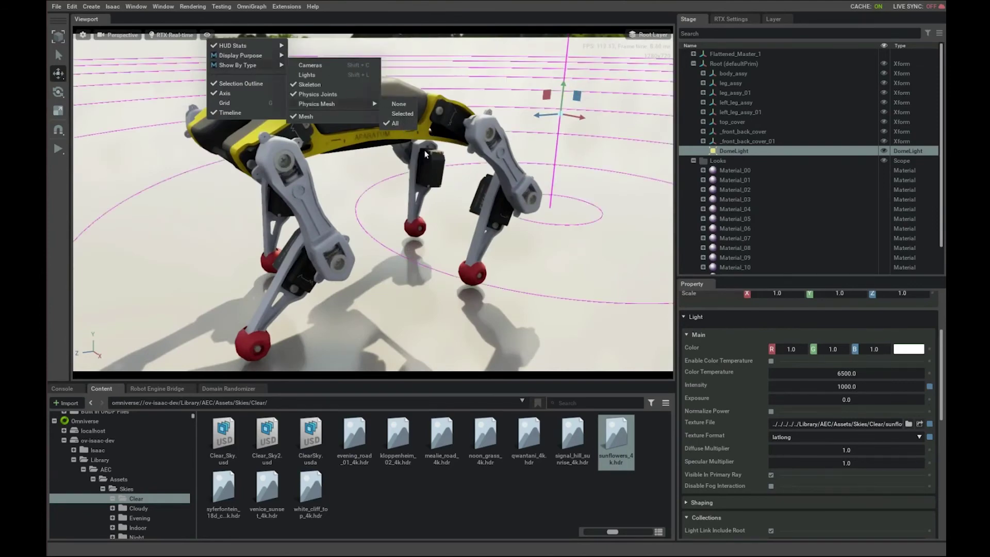
{"action": "left_click", "coordinate": [397, 104]}
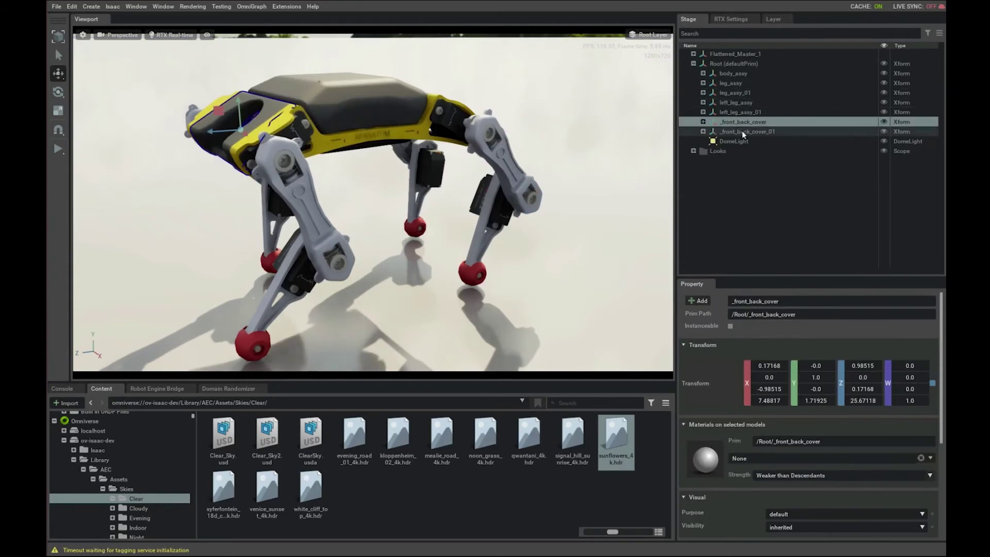
{"action": "left_click", "coordinate": [741, 131], "text": "shift"}
Move both front/back covers into body_assy and check its parts by toggling visibility.
{"action": "left_click_drag", "start_coordinate": [744, 123], "coordinate": [739, 75]}
{"action": "left_click", "coordinate": [735, 73]}
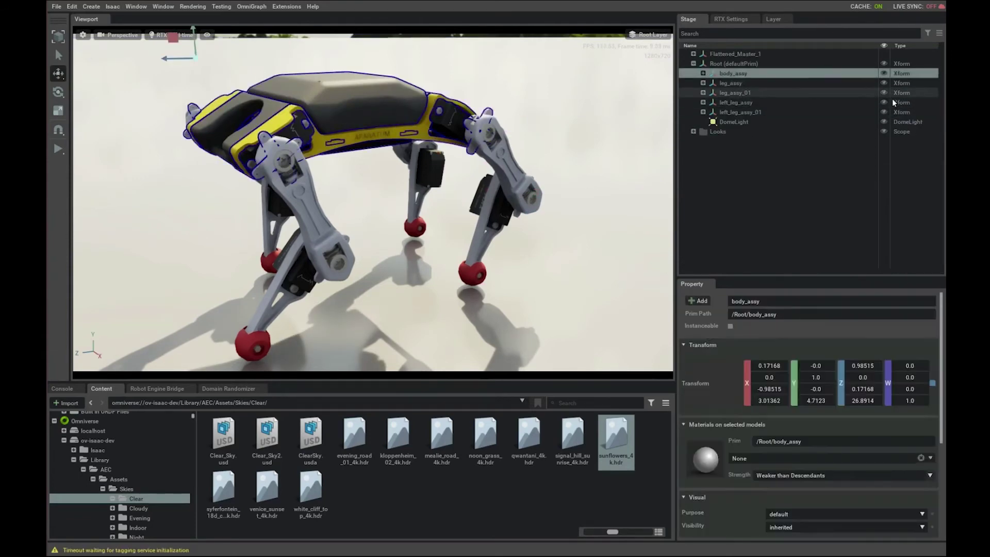
{"action": "left_click", "coordinate": [884, 71]}
{"action": "left_click", "coordinate": [882, 70]}
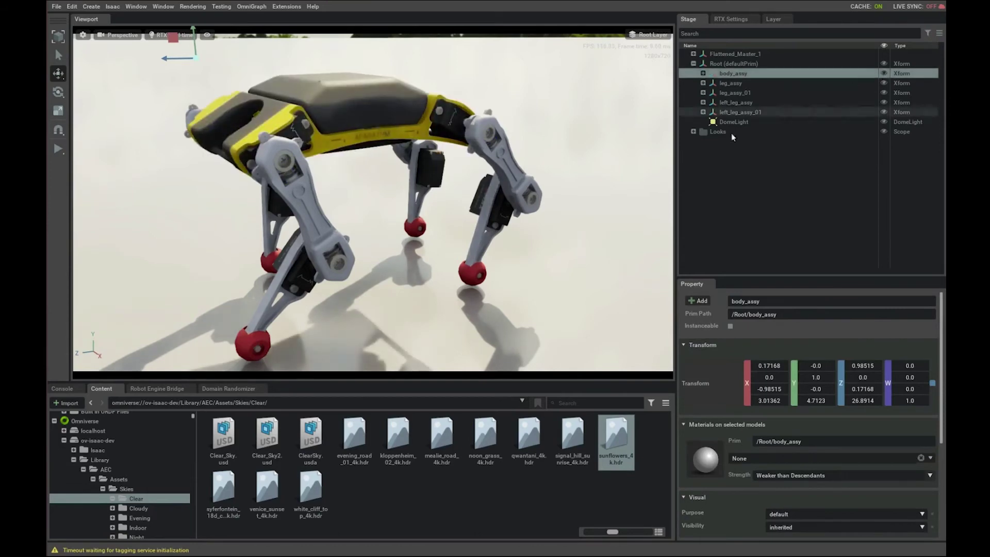
Apply the Rigid Body physics preset to body_assy.
{"action": "right_click", "coordinate": [727, 73]}
{"action": "mouse_move", "coordinate": [771, 174]}
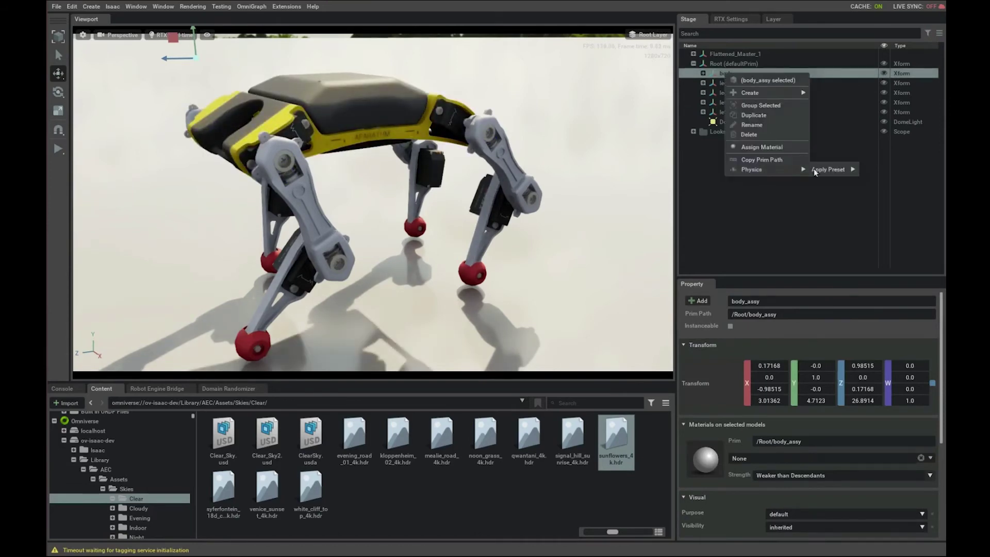
{"action": "mouse_move", "coordinate": [828, 170]}
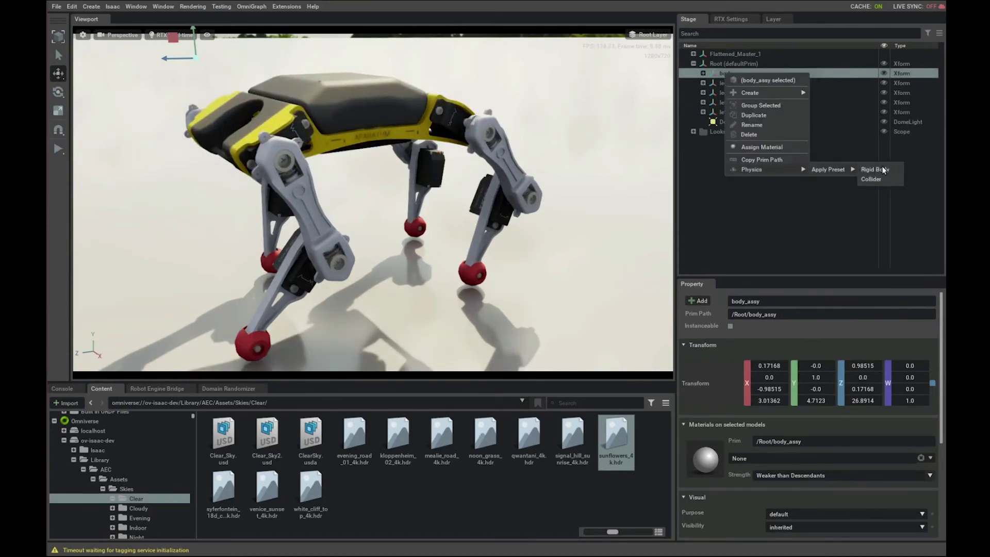
{"action": "left_click", "coordinate": [876, 170]}
Show physics meshes for all objects, then hide them again.
{"action": "left_click", "coordinate": [206, 35]}
{"action": "mouse_move", "coordinate": [258, 62]}
{"action": "mouse_move", "coordinate": [343, 102]}
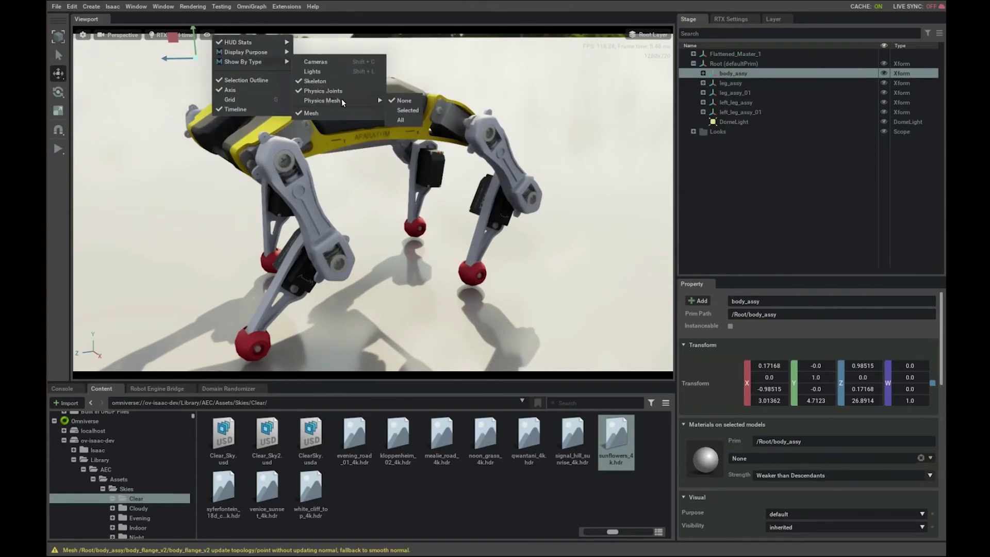
{"action": "left_click", "coordinate": [400, 120]}
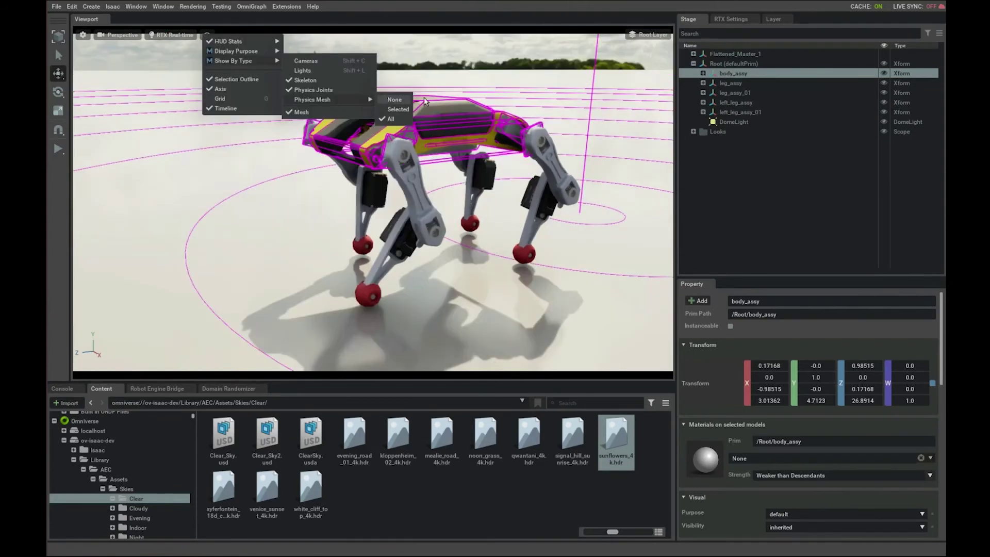
{"action": "left_click", "coordinate": [740, 82]}
Select six loose leg parts, including slider_axis, and move them into femur_assy.
{"action": "left_click", "coordinate": [740, 83]}
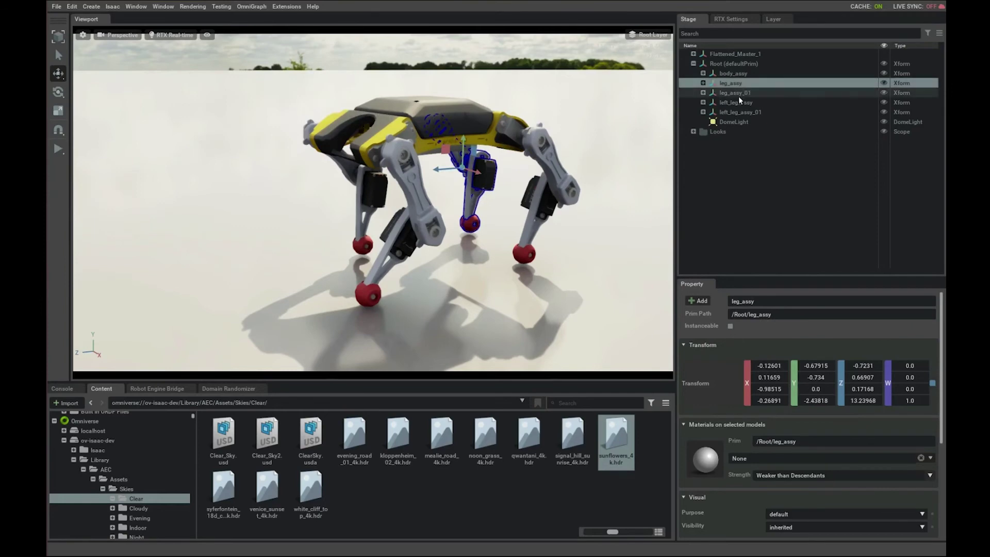
{"action": "left_click", "coordinate": [741, 93]}
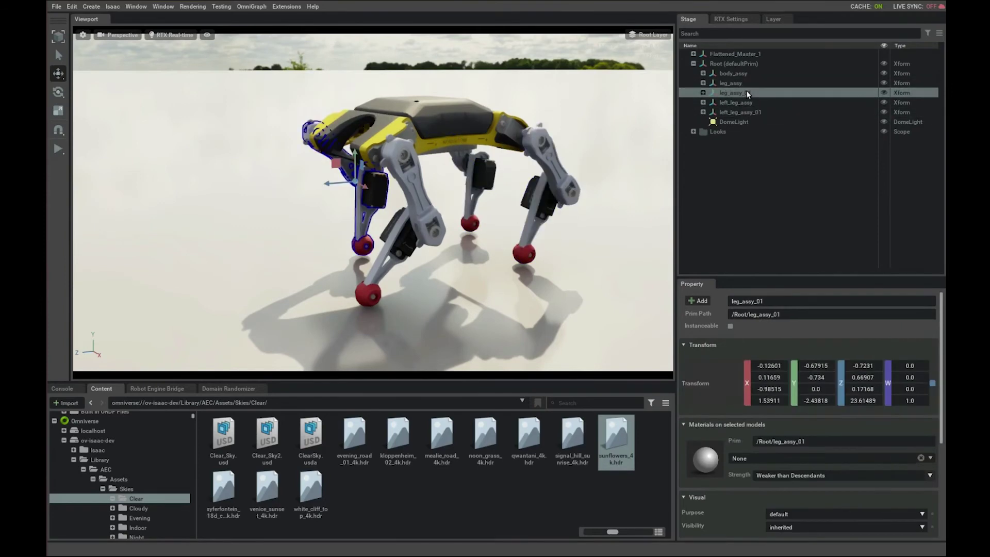
{"action": "left_click", "coordinate": [744, 101]}
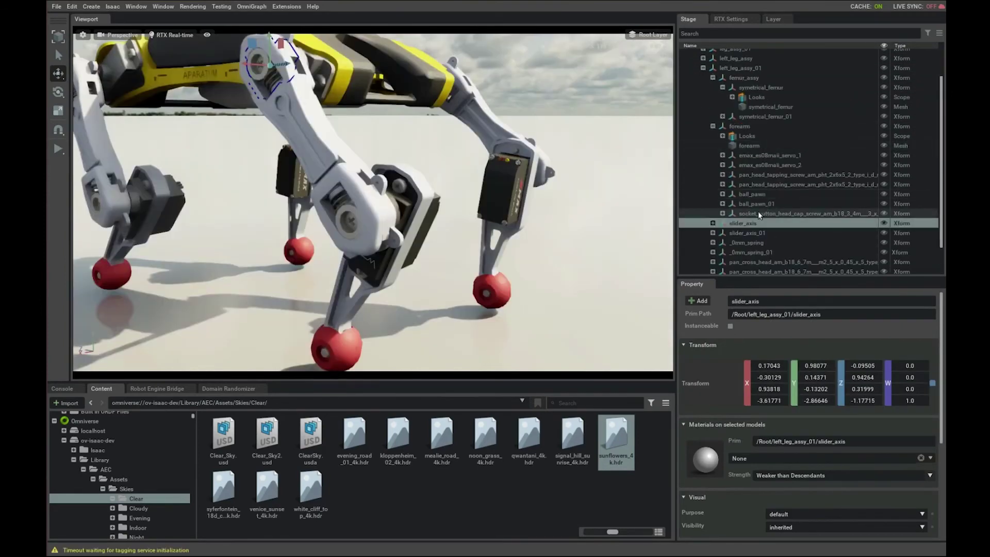
{"action": "left_click", "coordinate": [750, 221]}
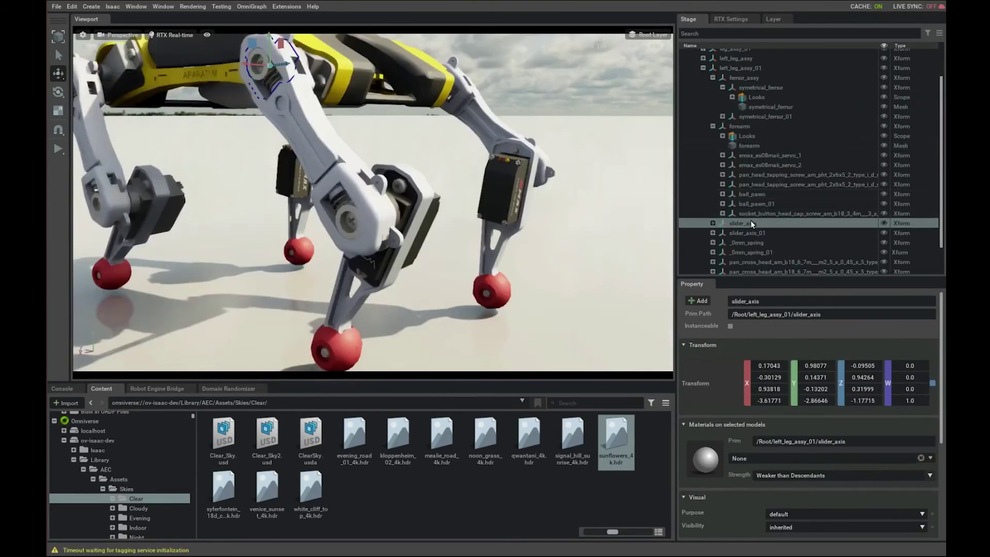
{"action": "scroll", "coordinate": [785, 212], "scroll_direction": "down", "scroll_amount": 2}
{"action": "left_click", "coordinate": [763, 237], "text": "shift"}
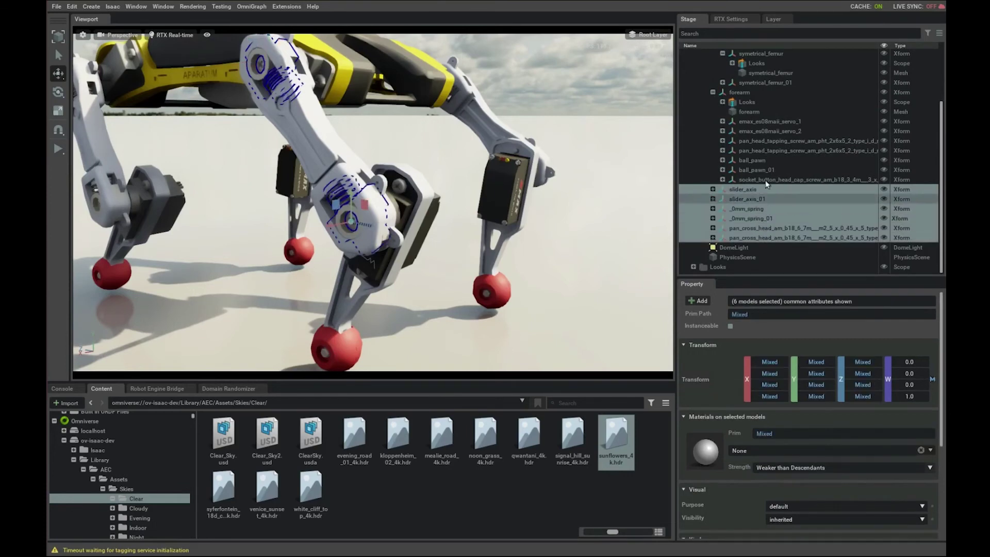
{"action": "left_click_drag", "start_coordinate": [750, 190], "coordinate": [776, 124]}
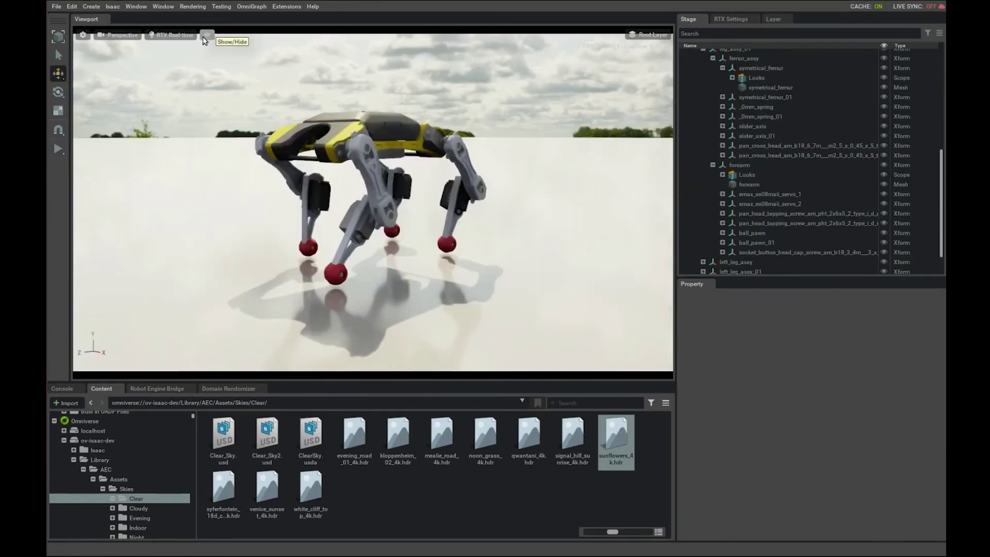
Show physics meshes for all objects and select the symetrical_femur mesh.
{"action": "left_click", "coordinate": [206, 35]}
{"action": "mouse_move", "coordinate": [242, 61]}
{"action": "mouse_move", "coordinate": [330, 101]}
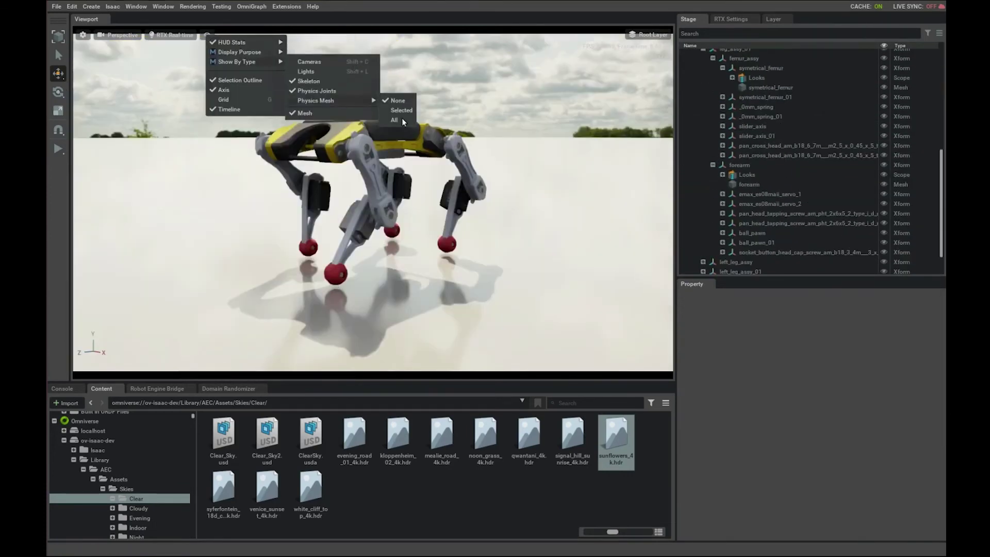
{"action": "left_click", "coordinate": [401, 120]}
{"action": "left_click", "coordinate": [465, 169]}
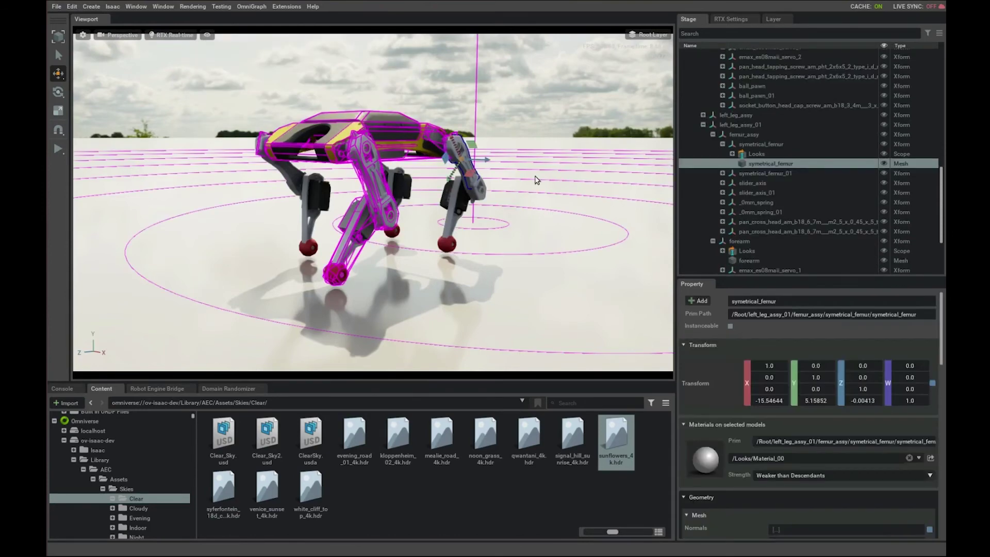
Apply Rigid Body presets to left_leg_assy_01's femur_assy, the forearm, and leg_assy's femur_assy.
{"action": "left_click", "coordinate": [780, 125]}
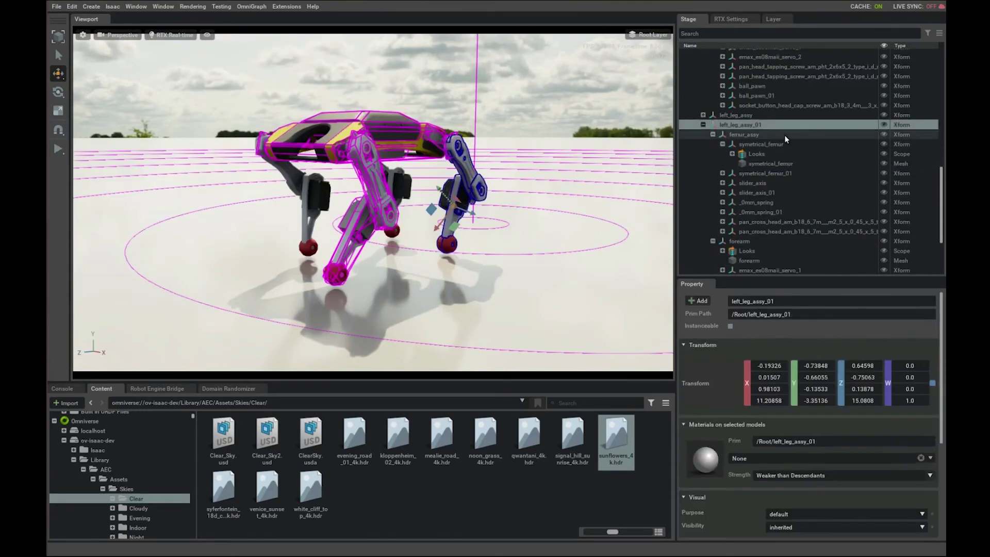
{"action": "left_click", "coordinate": [765, 134]}
{"action": "right_click", "coordinate": [748, 135]}
{"action": "mouse_move", "coordinate": [793, 227]}
{"action": "mouse_move", "coordinate": [856, 229]}
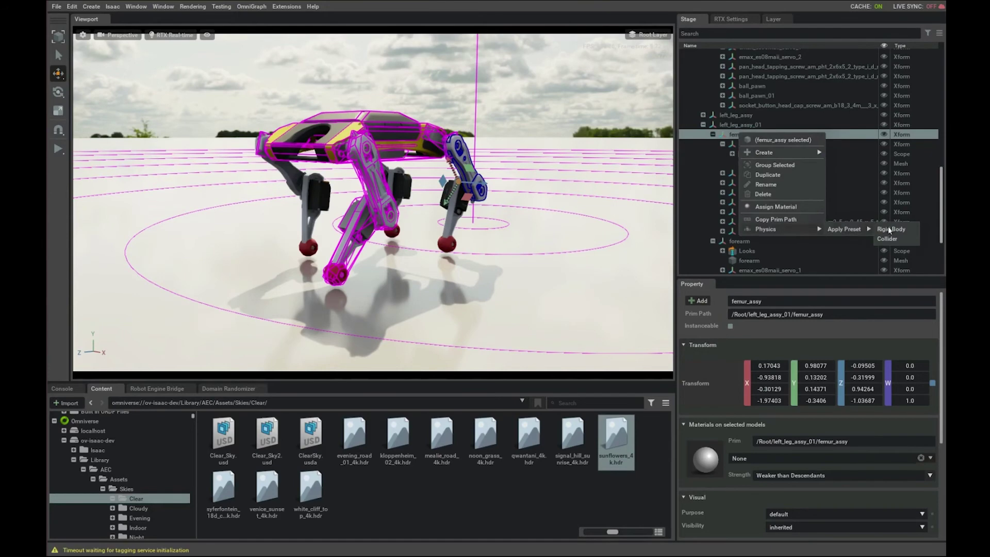
{"action": "left_click", "coordinate": [890, 227]}
{"action": "right_click", "coordinate": [748, 240]}
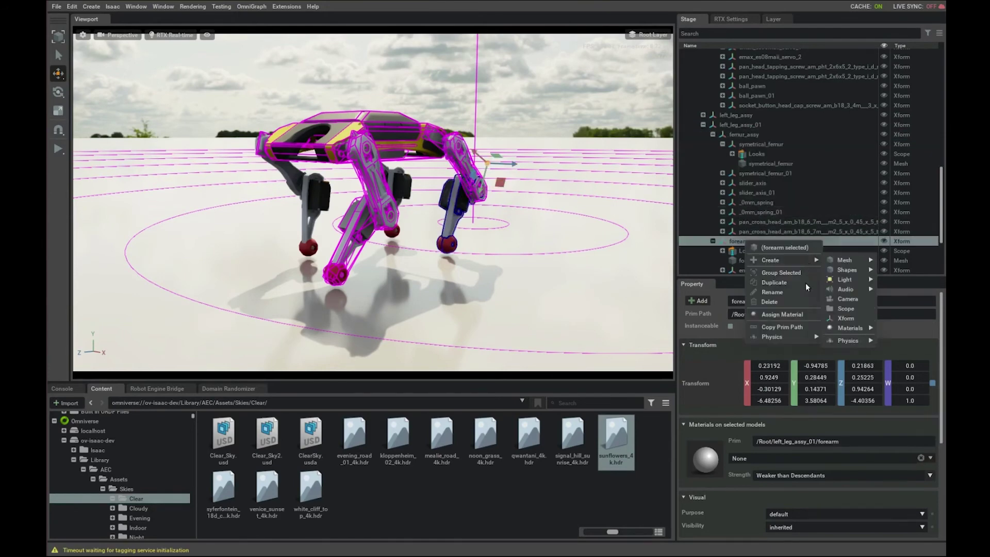
{"action": "left_click", "coordinate": [895, 339]}
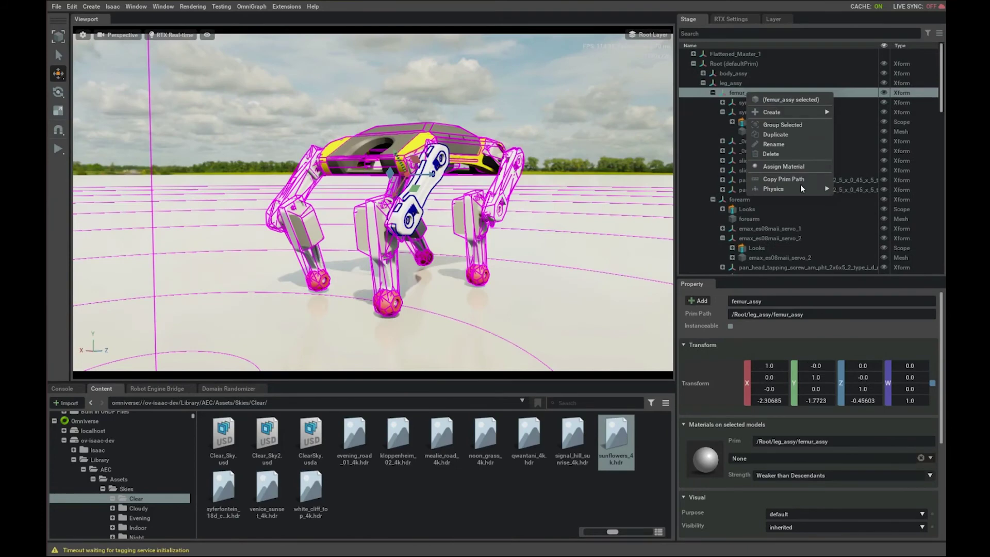
{"action": "mouse_move", "coordinate": [801, 189]}
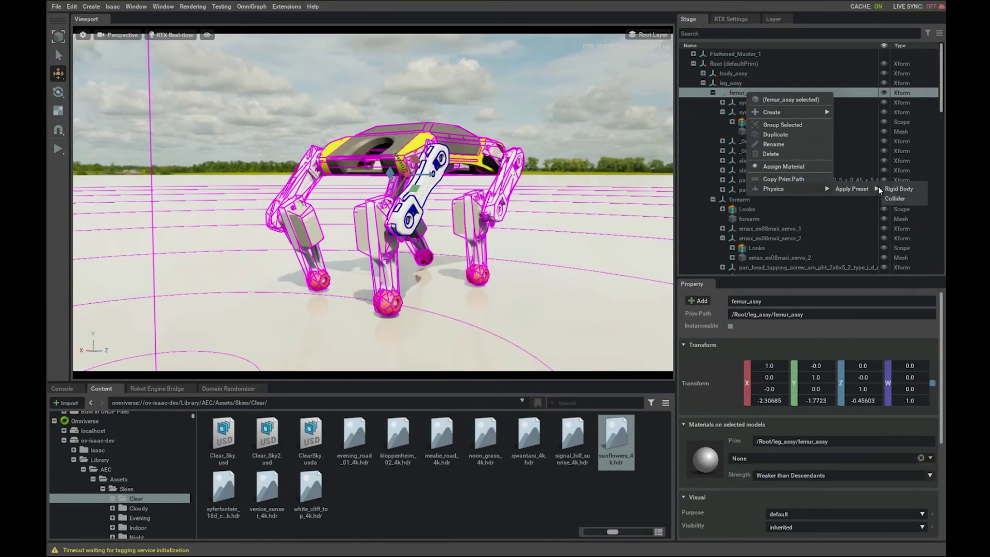
{"action": "left_click", "coordinate": [900, 189]}
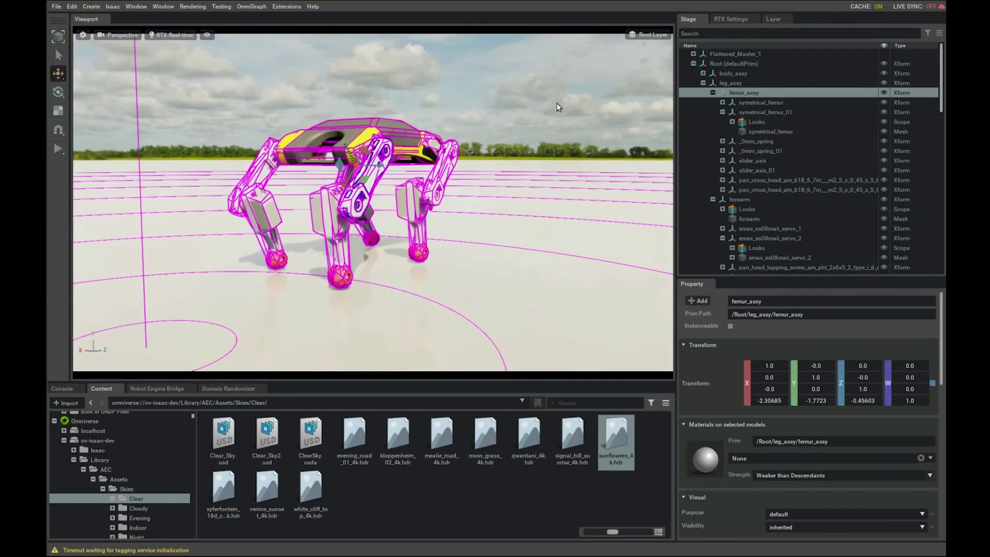
Test-run and stop the simulation, then make Root the articulation root.
{"action": "left_click", "coordinate": [58, 148]}
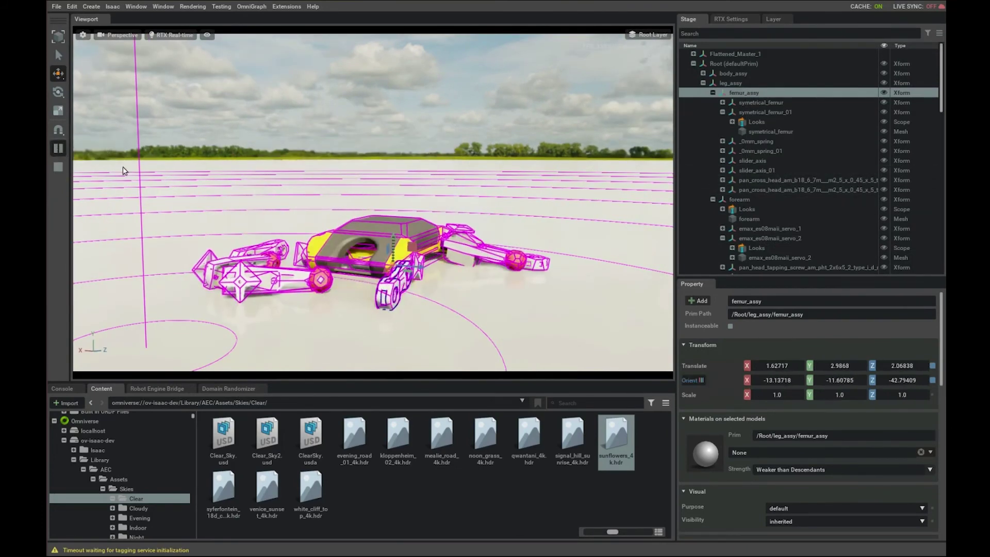
{"action": "left_click", "coordinate": [58, 169]}
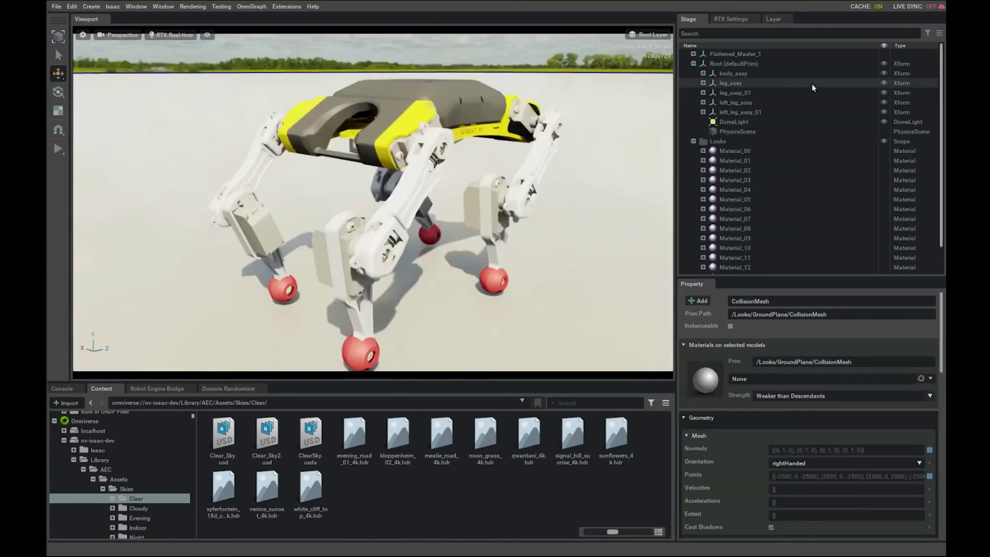
{"action": "left_click", "coordinate": [742, 64]}
{"action": "left_click", "coordinate": [698, 301]}
{"action": "mouse_move", "coordinate": [701, 332]}
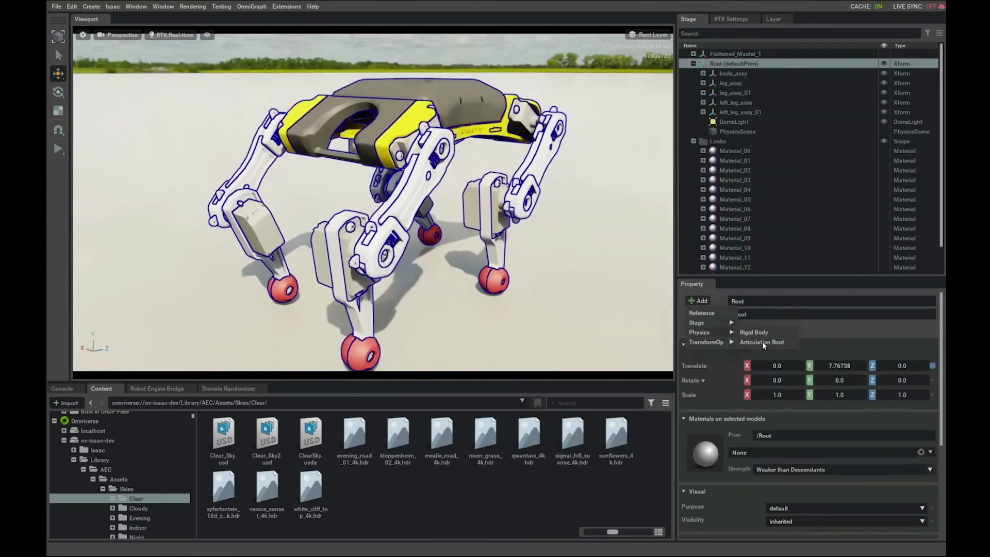
{"action": "left_click", "coordinate": [762, 341]}
Select body_assy together with leg_assy's femur_assy and bring up creation options.
{"action": "left_click", "coordinate": [735, 75]}
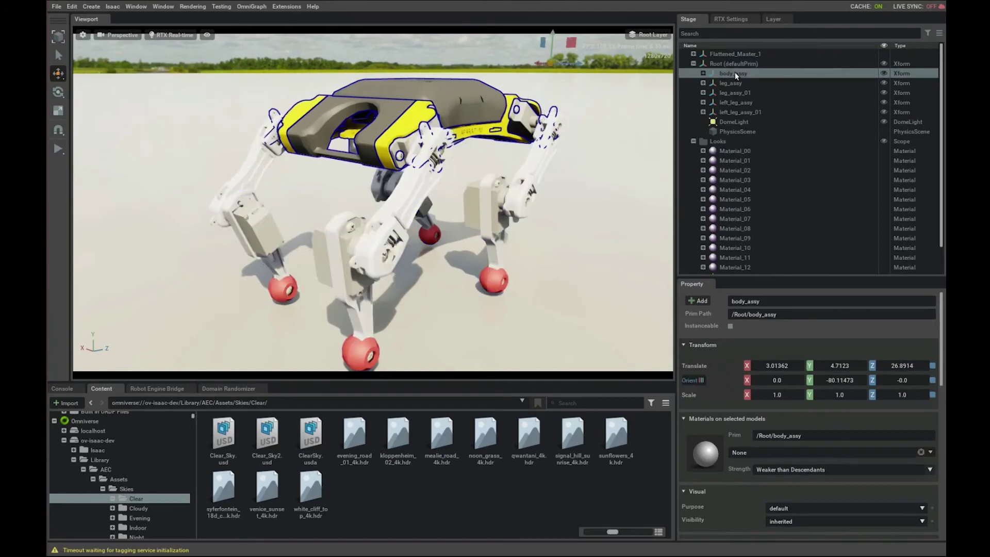
{"action": "left_click", "coordinate": [703, 83]}
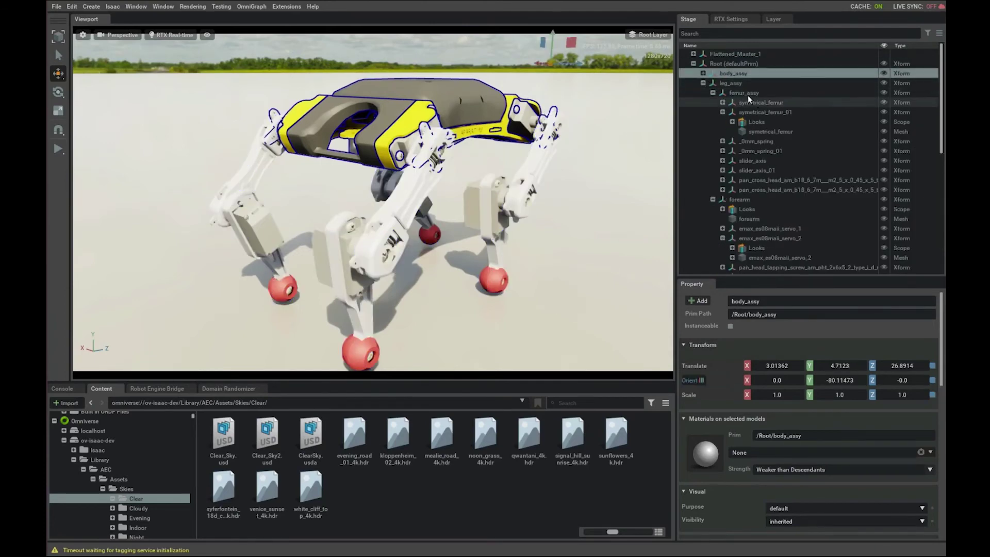
{"action": "left_click", "coordinate": [746, 92], "text": "ctrl"}
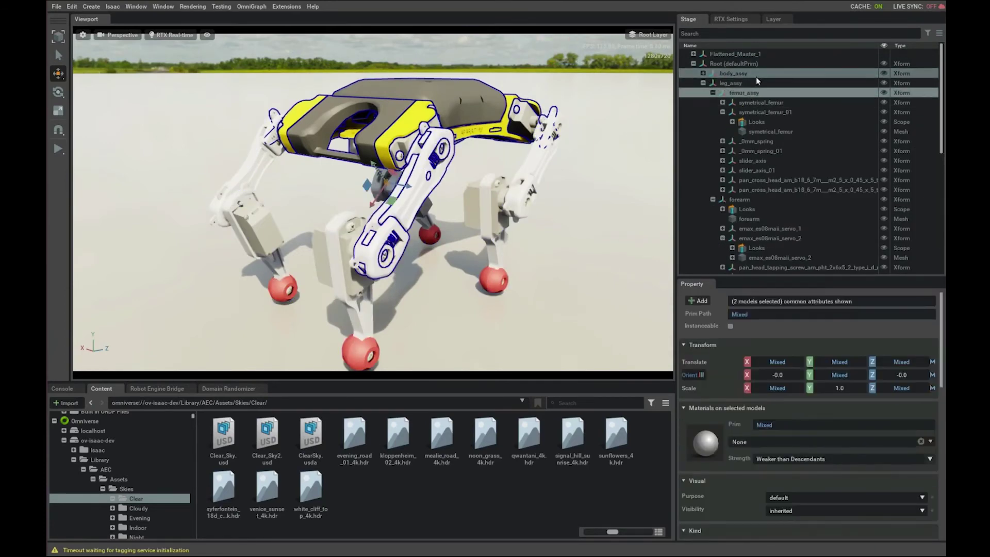
{"action": "right_click", "coordinate": [732, 73]}
Create a revolute joint between body_assy and femur_assy rotating about Z.
{"action": "mouse_move", "coordinate": [763, 95]}
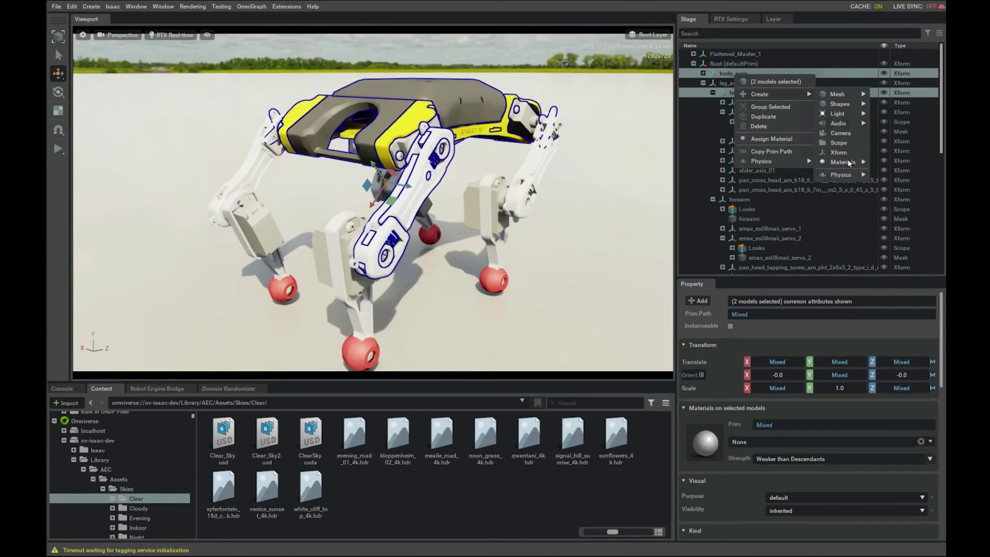
{"action": "mouse_move", "coordinate": [861, 175]}
{"action": "mouse_move", "coordinate": [888, 215]}
{"action": "left_click", "coordinate": [839, 222]}
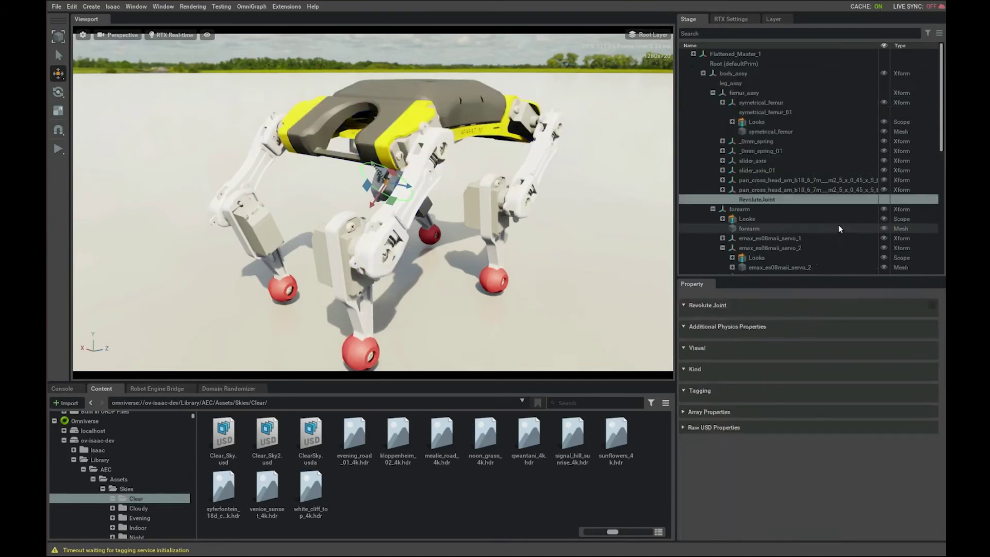
{"action": "left_click", "coordinate": [790, 342]}
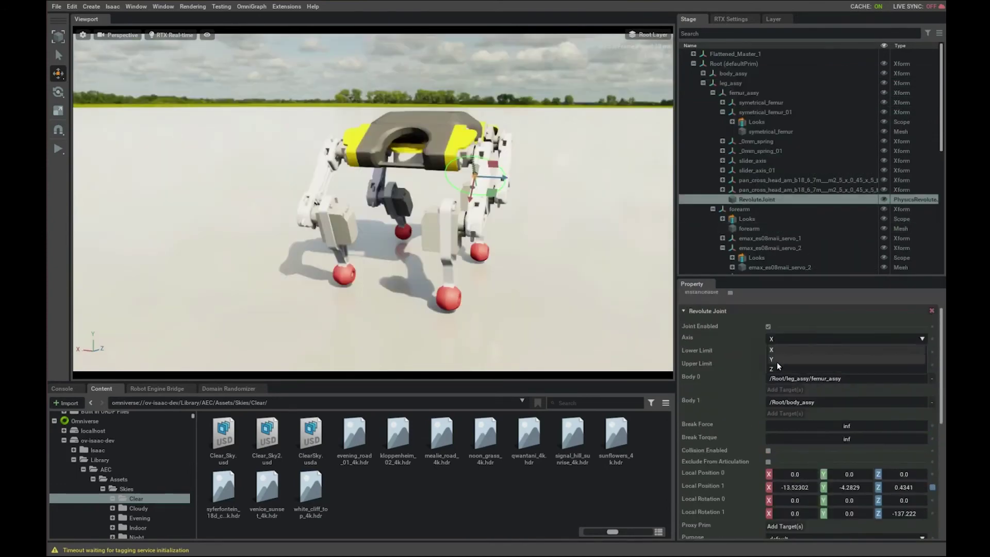
{"action": "left_click", "coordinate": [776, 370]}
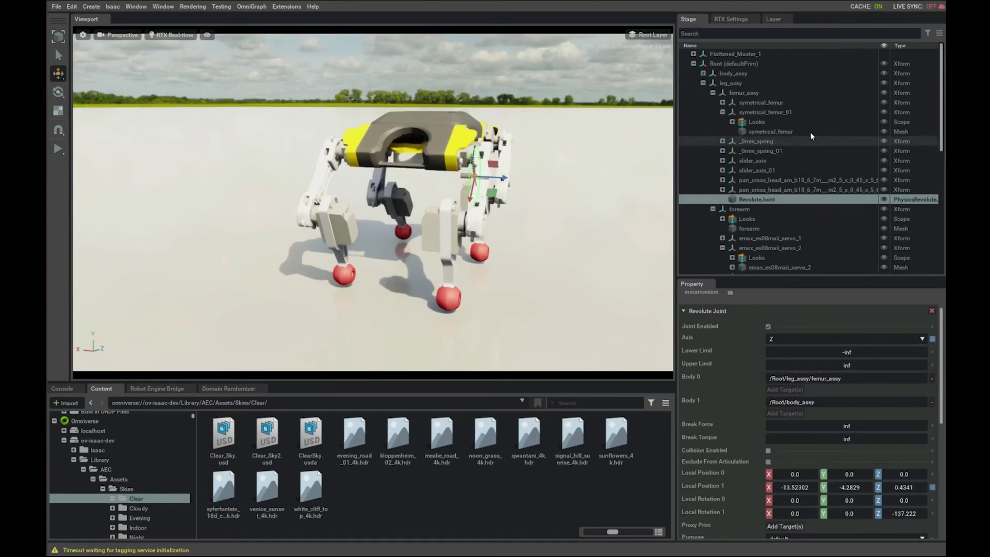
Add a Z-axis revolute joint between body_assy and leg_assy_01's femur_assy.
{"action": "left_click", "coordinate": [752, 73]}
{"action": "left_click", "coordinate": [703, 83]}
{"action": "left_click", "coordinate": [703, 92]}
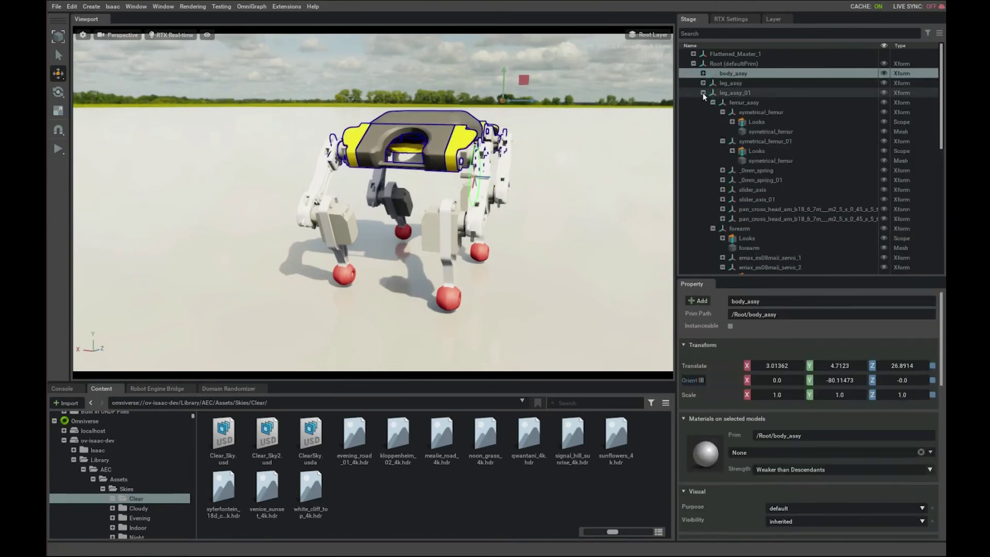
{"action": "left_click", "coordinate": [752, 101], "text": "ctrl"}
{"action": "right_click", "coordinate": [753, 101]}
{"action": "mouse_move", "coordinate": [781, 188]}
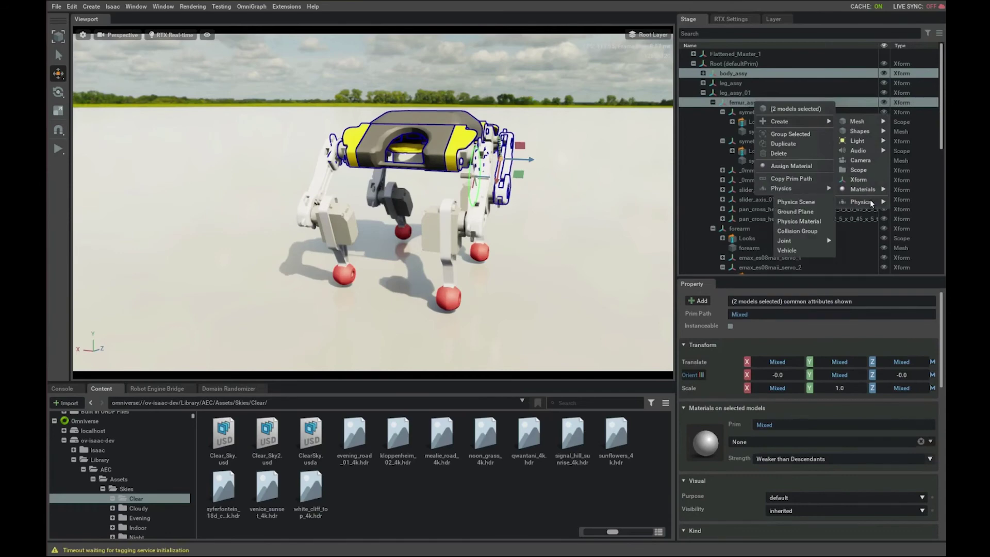
{"action": "mouse_move", "coordinate": [814, 240]}
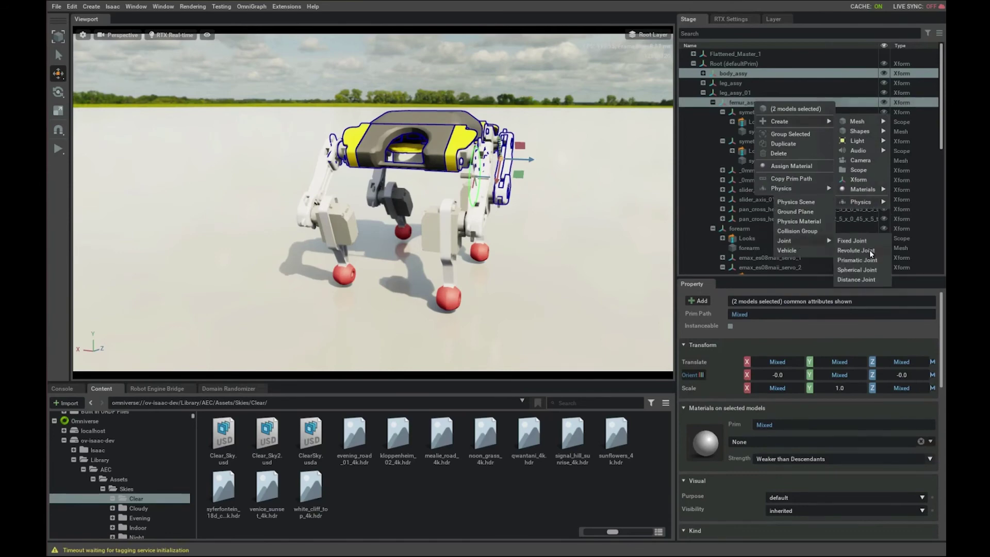
{"action": "left_click", "coordinate": [870, 251]}
{"action": "left_click", "coordinate": [803, 370]}
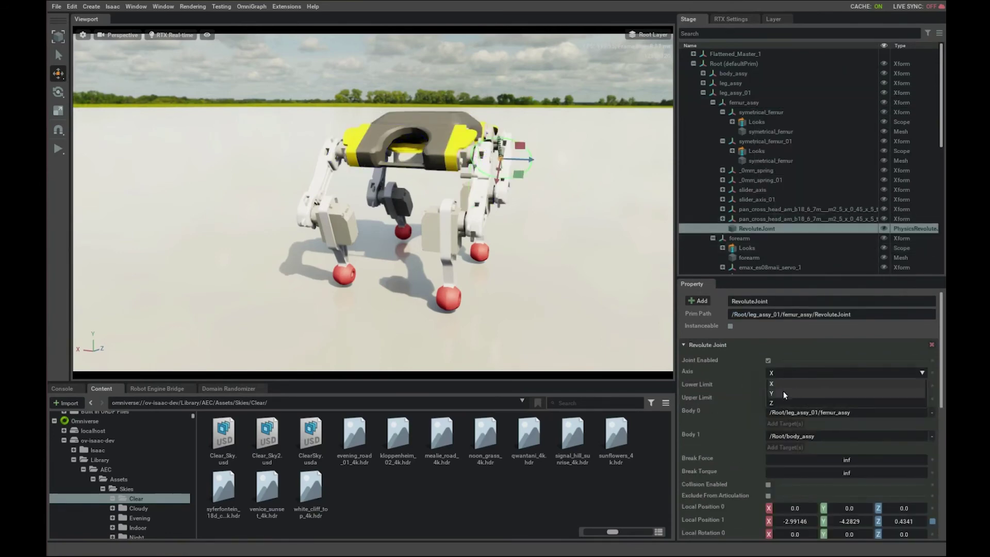
{"action": "left_click", "coordinate": [780, 402]}
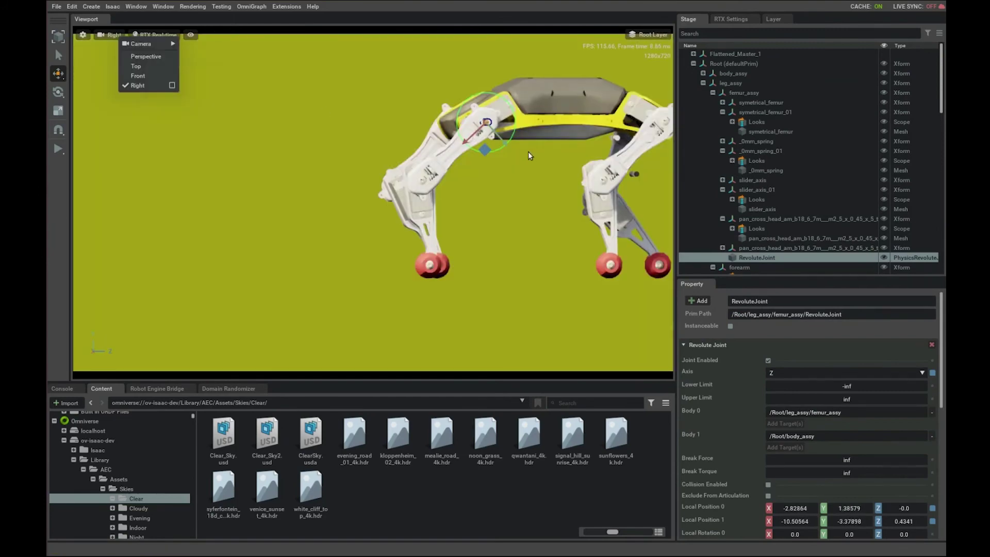
Frame the joint and move it onto the servo's pivot center.
{"action": "key", "text": "f"}
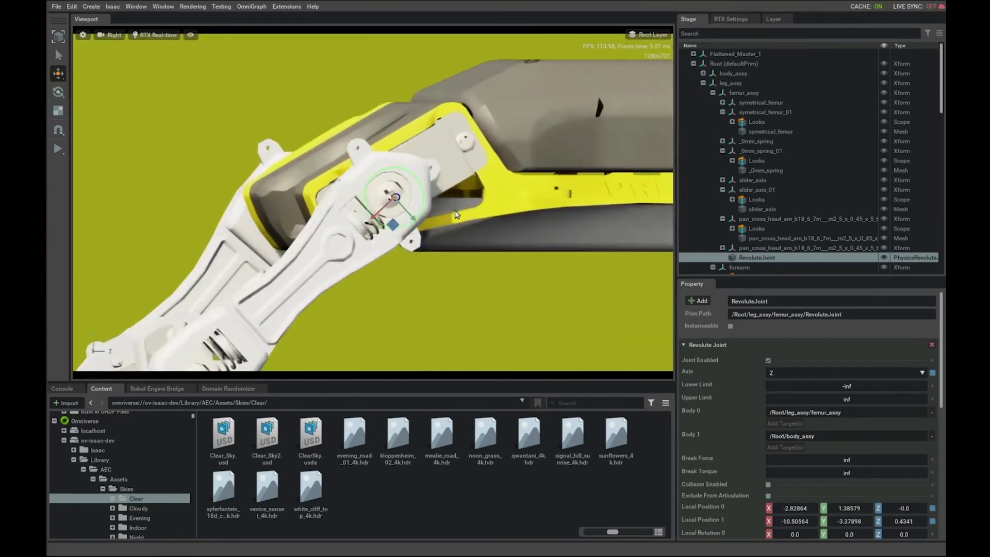
{"action": "left_click_drag", "start_coordinate": [411, 210], "coordinate": [410, 213]}
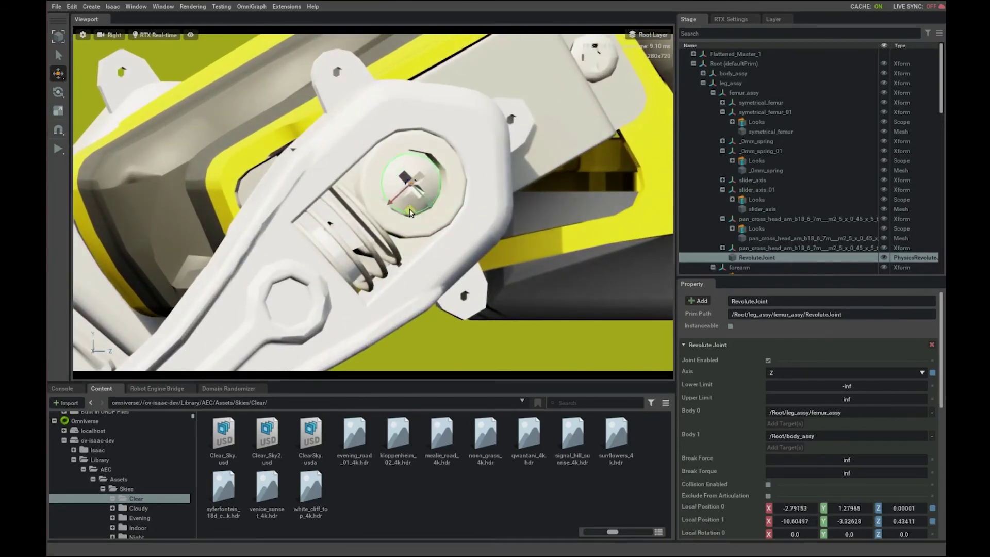
{"action": "scroll", "coordinate": [505, 227], "scroll_direction": "down", "scroll_amount": 5}
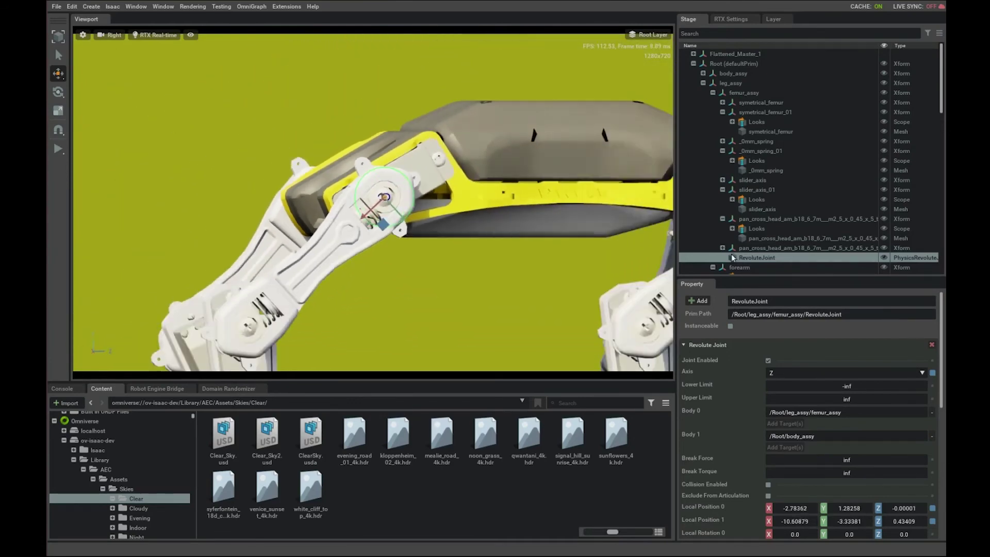
{"action": "scroll", "coordinate": [747, 216], "scroll_direction": "down", "scroll_amount": 5}
{"action": "scroll", "coordinate": [756, 204], "scroll_direction": "down", "scroll_amount": 1}
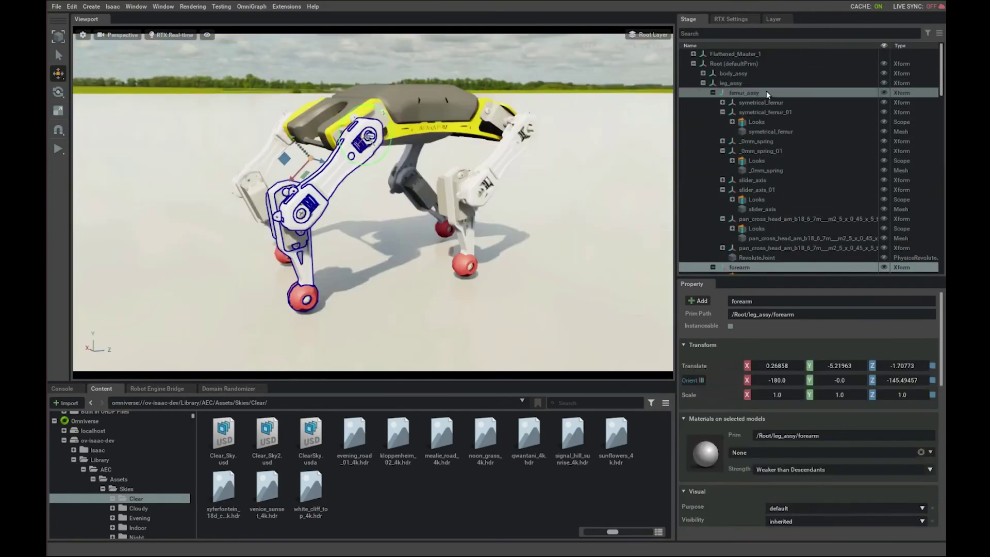
Create a Z-axis revolute joint between femur_assy and forearm, placed at the knee pivot.
{"action": "scroll", "coordinate": [773, 175], "scroll_direction": "down", "scroll_amount": 2}
{"action": "right_click", "coordinate": [744, 200]}
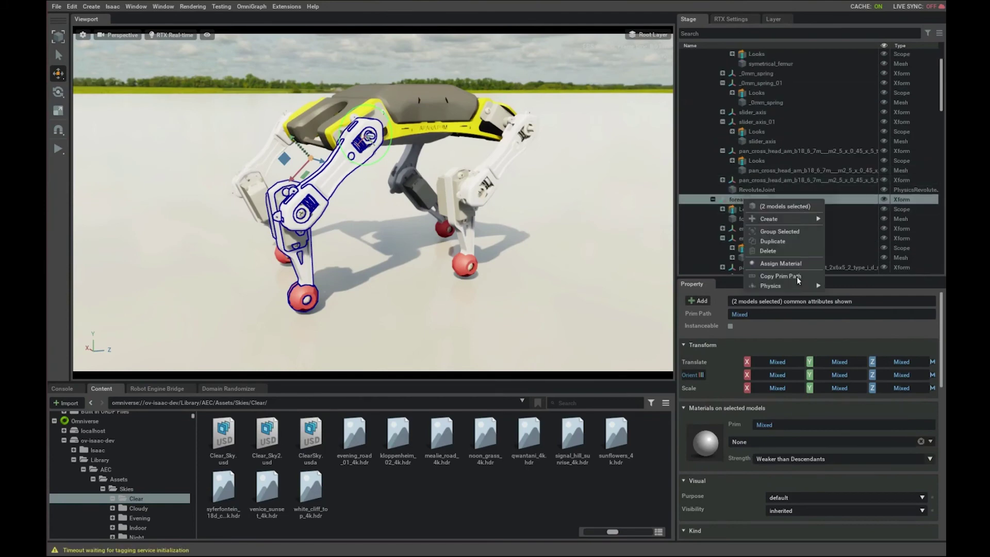
{"action": "mouse_move", "coordinate": [783, 219]}
{"action": "mouse_move", "coordinate": [850, 299]}
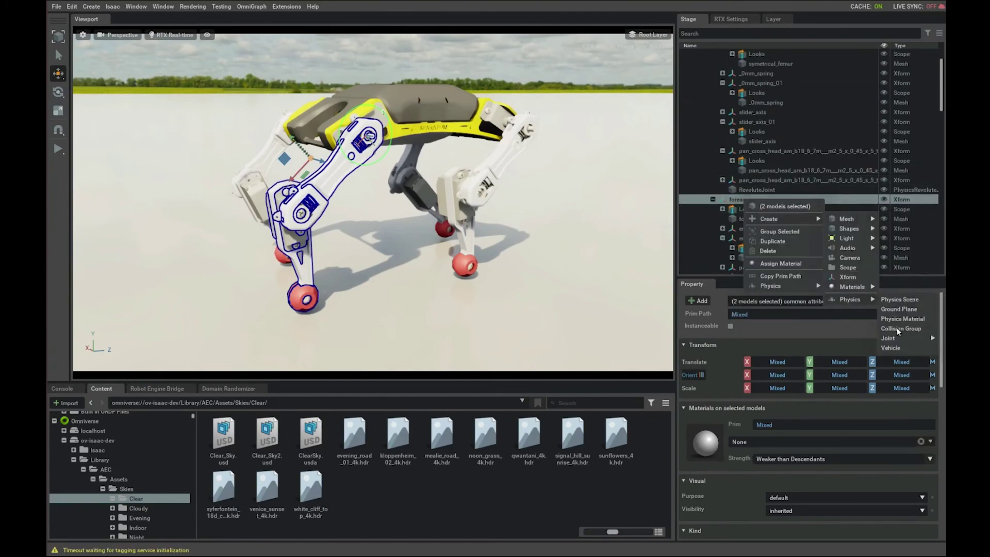
{"action": "mouse_move", "coordinate": [889, 338]}
{"action": "left_click", "coordinate": [848, 350]}
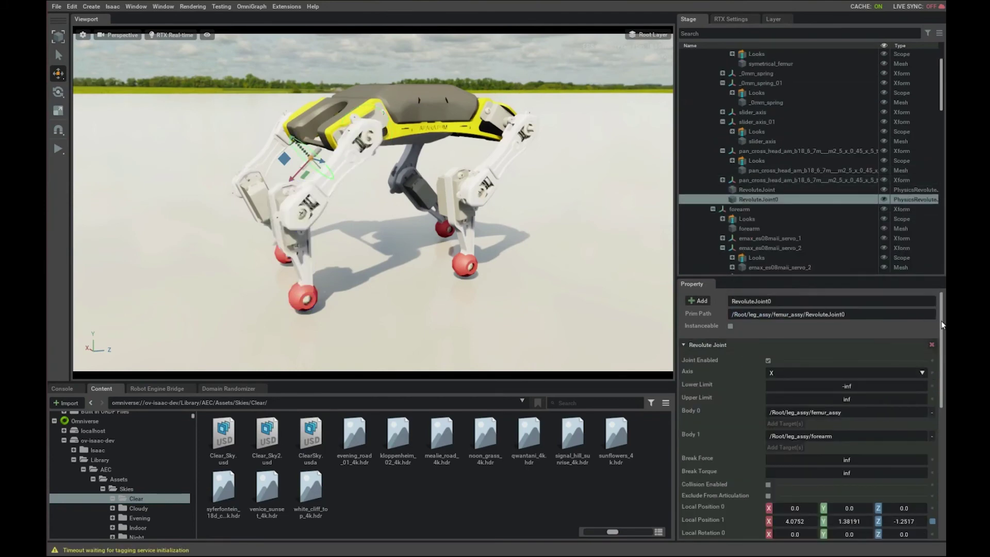
{"action": "left_click", "coordinate": [786, 378]}
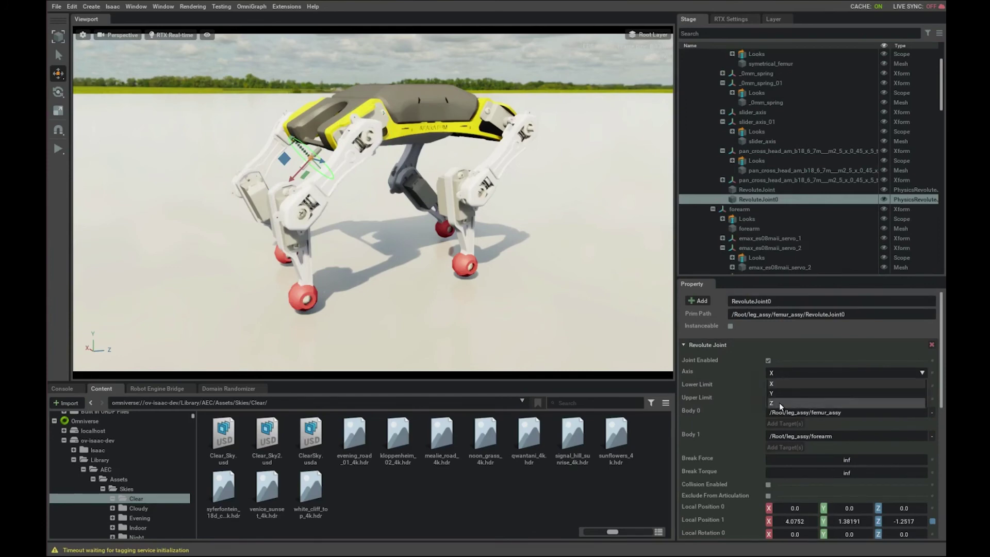
{"action": "left_click", "coordinate": [778, 403]}
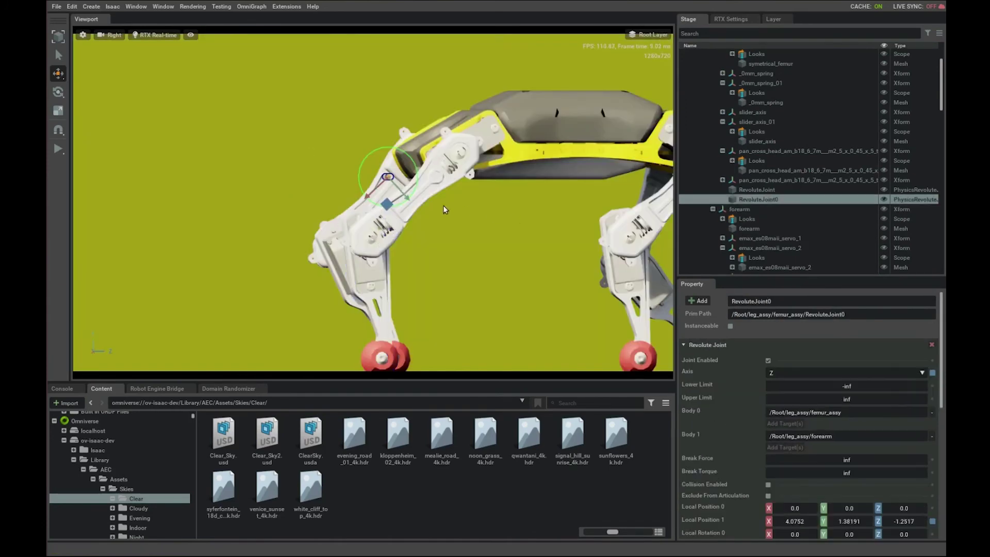
{"action": "left_click_drag", "start_coordinate": [382, 219], "coordinate": [391, 264]}
{"action": "scroll", "coordinate": [818, 192], "scroll_direction": "down", "scroll_amount": 5}
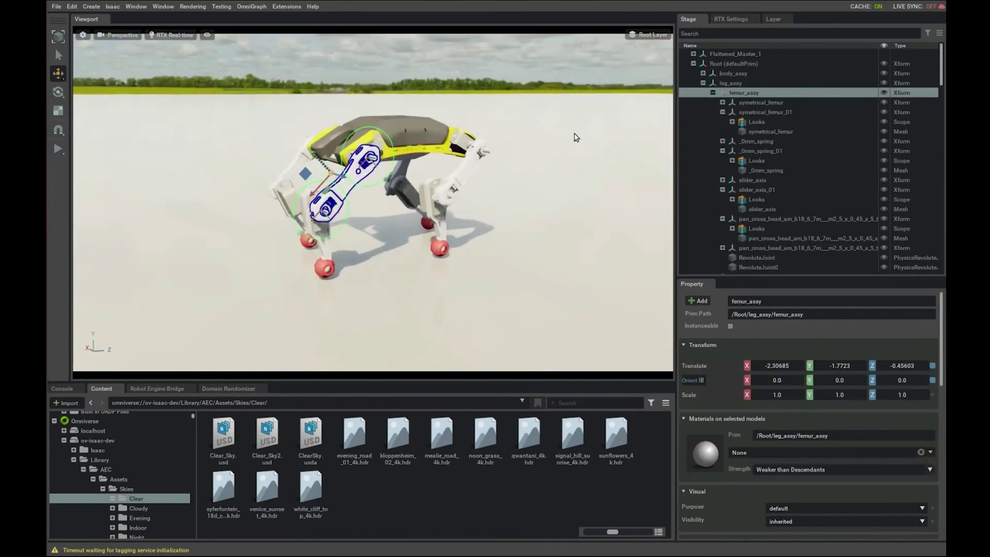
Add Angular Drives to the selected leg revolute joints.
{"action": "left_click", "coordinate": [136, 185]}
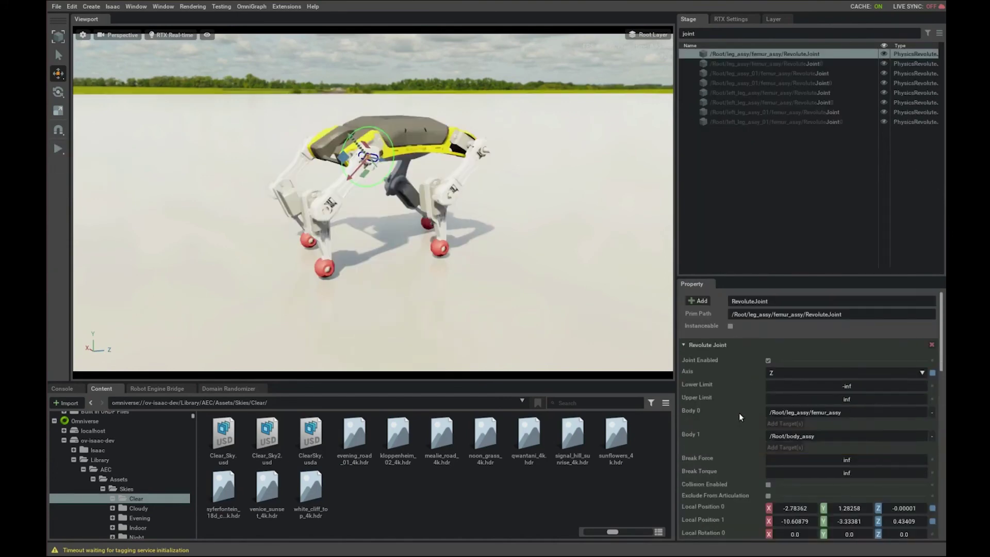
{"action": "left_click", "coordinate": [698, 301]}
{"action": "mouse_move", "coordinate": [708, 334]}
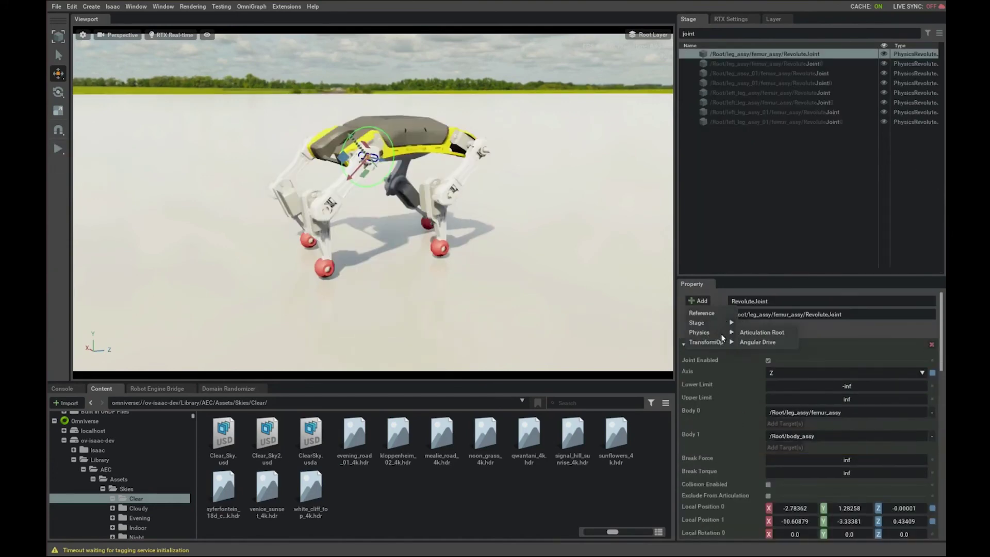
{"action": "mouse_move", "coordinate": [738, 344]}
{"action": "left_click", "coordinate": [752, 343]}
Set drive stiffness to 1000, including on left_leg_assy_01's RevoluteJoint0.
{"action": "scroll", "coordinate": [795, 363], "scroll_direction": "down", "scroll_amount": 10}
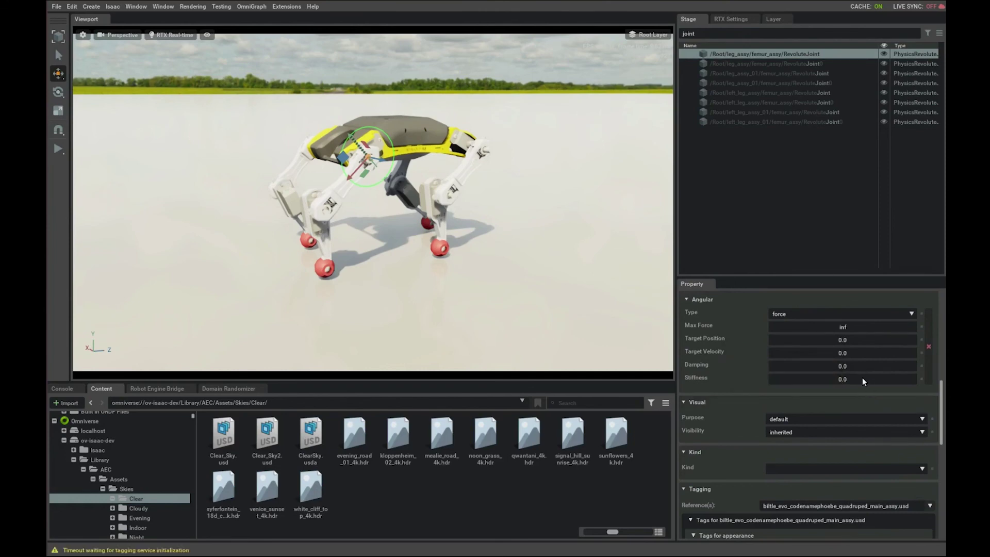
{"action": "double_click", "coordinate": [862, 378]}
{"action": "type", "text": "1000"}
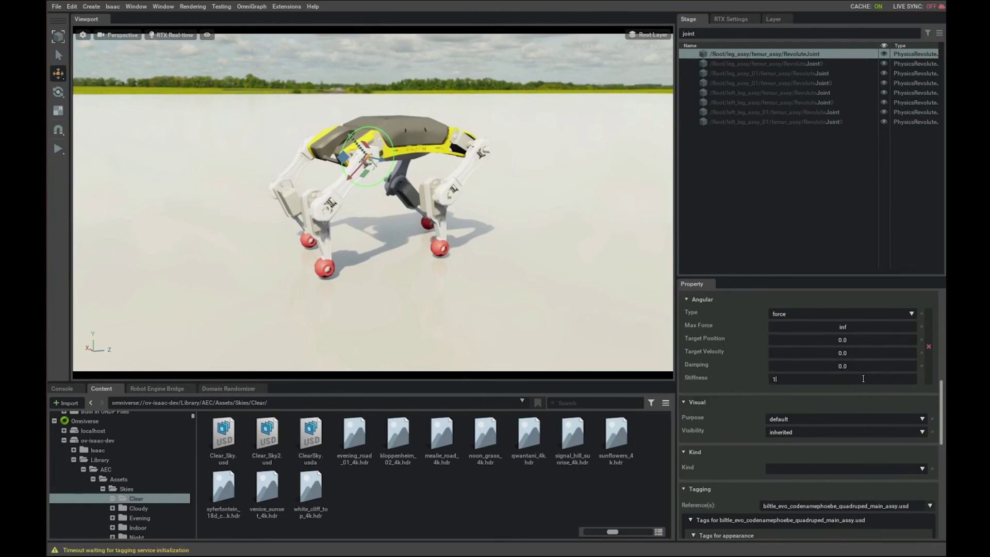
{"action": "left_click", "coordinate": [776, 122]}
{"action": "double_click", "coordinate": [843, 412]}
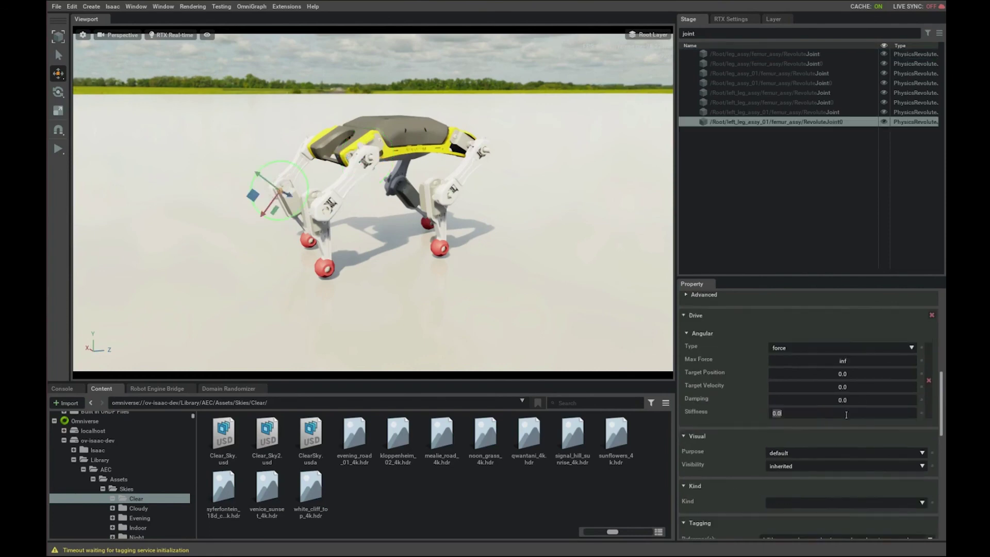
{"action": "type", "text": "1000"}
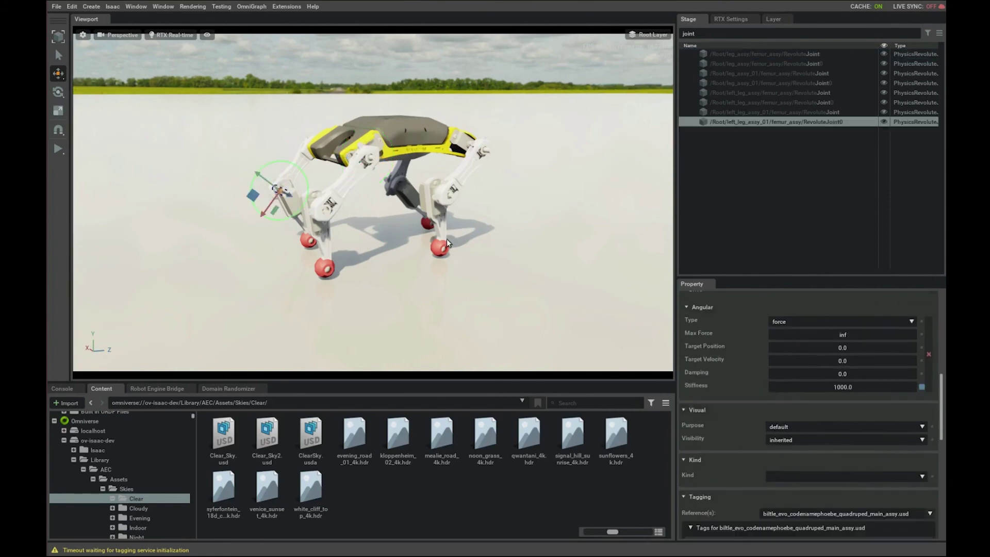
Start the simulation and raise left_leg_assy_01's hip joint target position to bend the leg.
{"action": "left_click", "coordinate": [58, 149]}
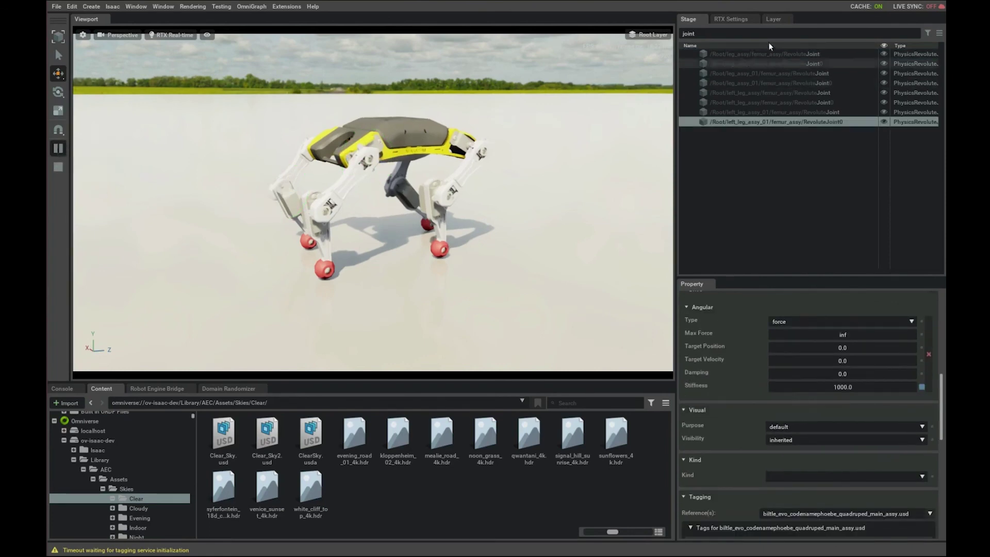
{"action": "left_click", "coordinate": [773, 112]}
{"action": "left_click_drag", "start_coordinate": [842, 347], "coordinate": [918, 349]}
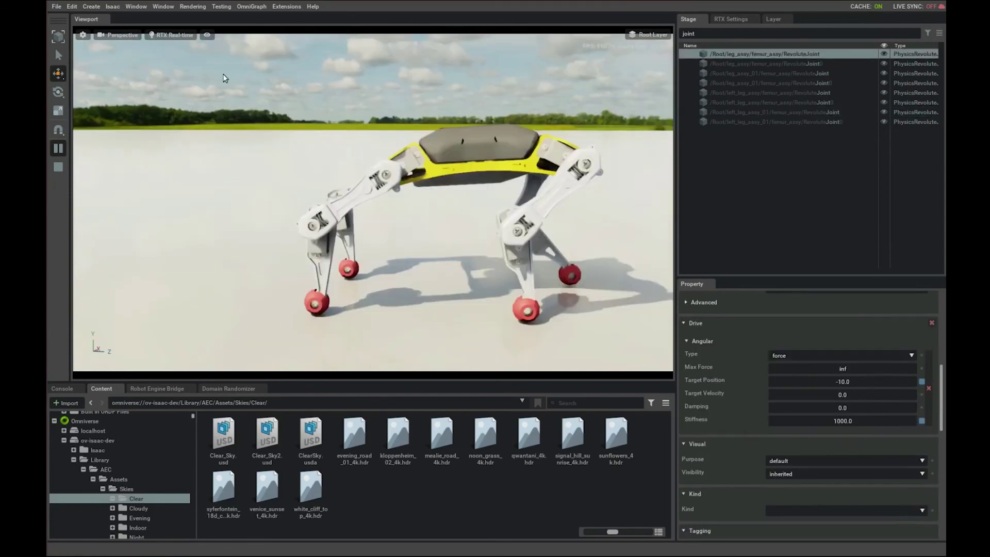
Show physics collision meshes for all objects, then lower the hip joint target to -18.9.
{"action": "left_click", "coordinate": [171, 34]}
{"action": "left_click", "coordinate": [207, 34]}
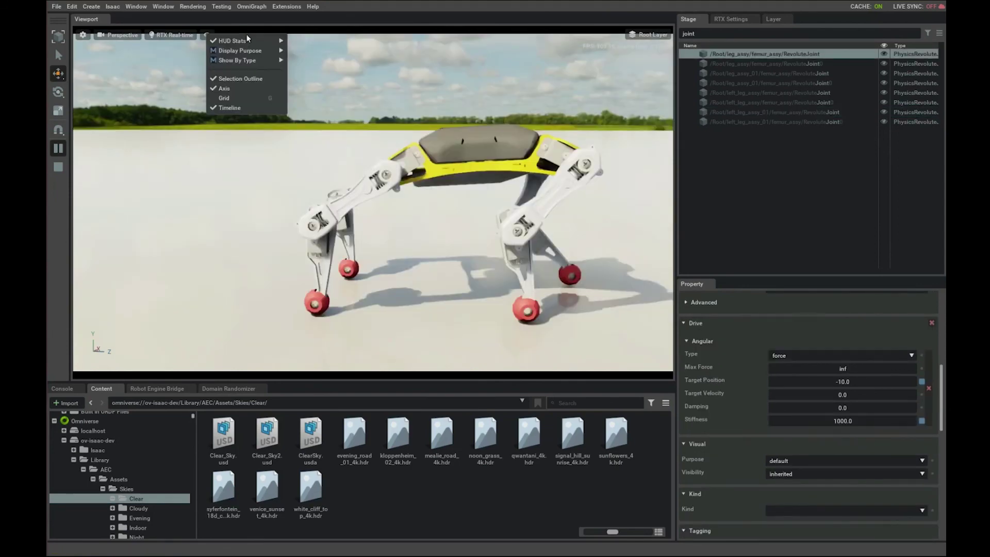
{"action": "mouse_move", "coordinate": [247, 60]}
{"action": "mouse_move", "coordinate": [335, 99]}
{"action": "left_click", "coordinate": [402, 120]}
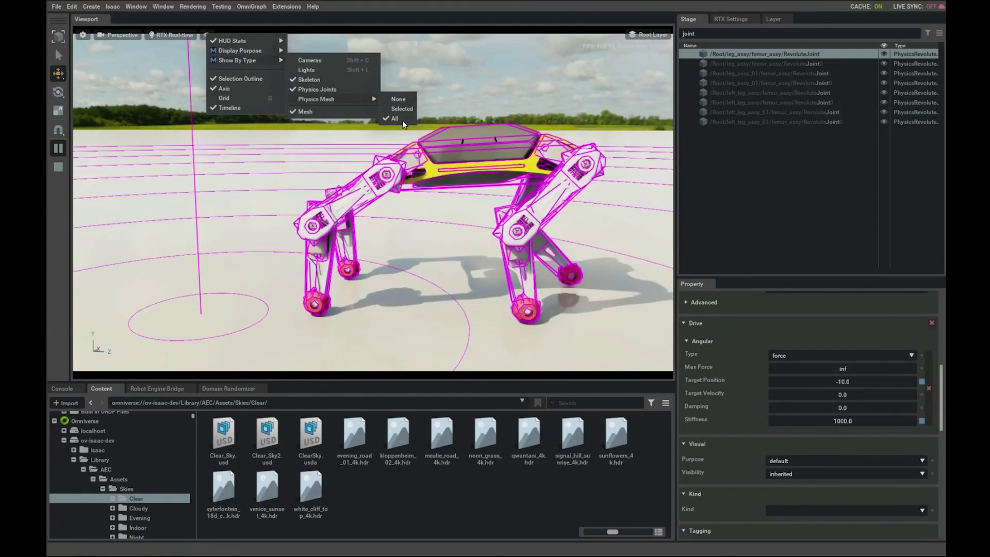
{"action": "left_click", "coordinate": [789, 51]}
{"action": "left_click_drag", "start_coordinate": [858, 381], "coordinate": [713, 351]}
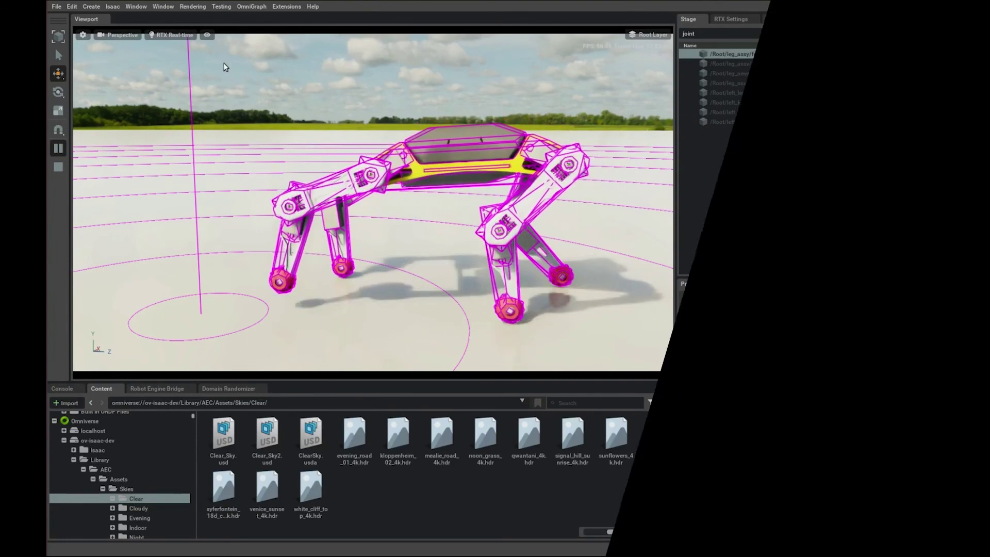